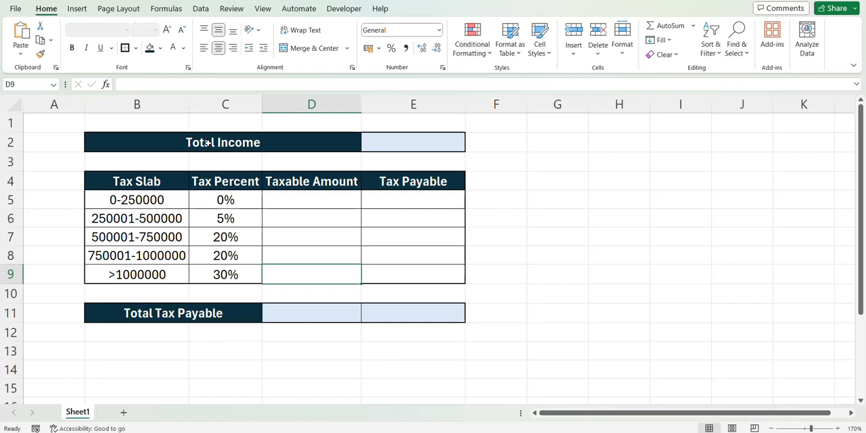
Step: Examine the tax calculator layout: the total income cell, the slab table in B4:E9 and the Total Tax Payable row
left_click_drag(303, 144, 380, 146)
left_click(380, 146)
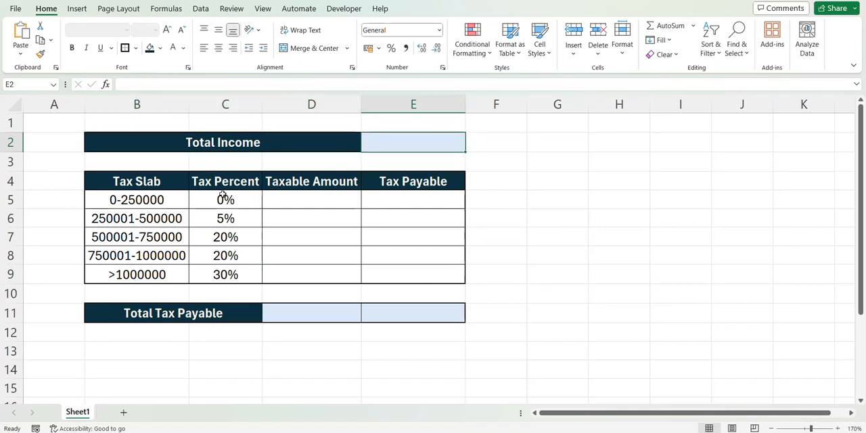
left_click_drag(156, 181, 411, 276)
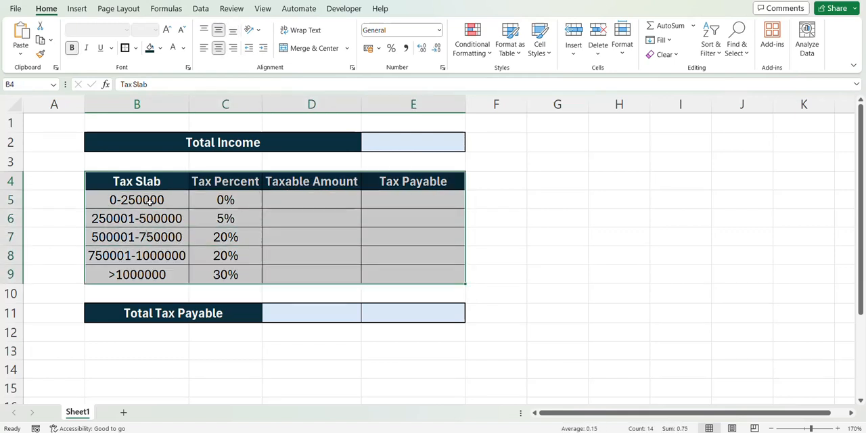
left_click_drag(153, 200, 217, 271)
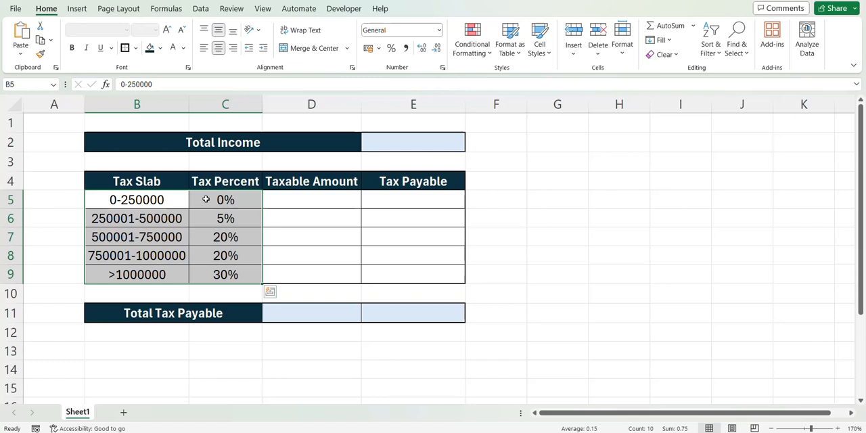
left_click(247, 319)
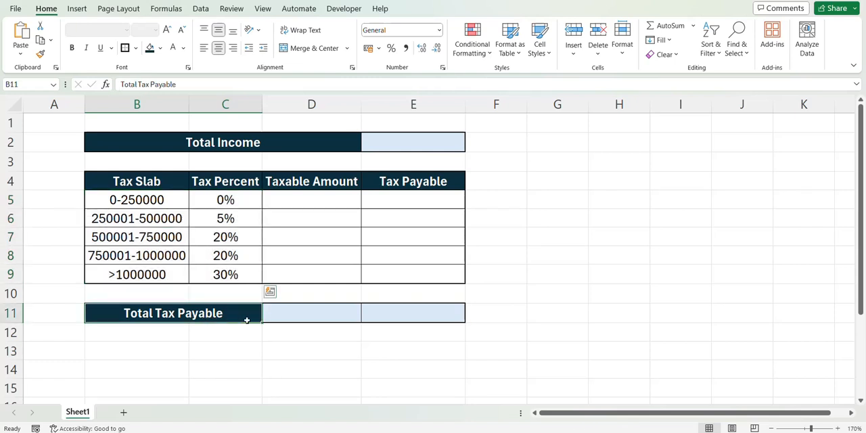
left_click_drag(247, 320, 367, 315)
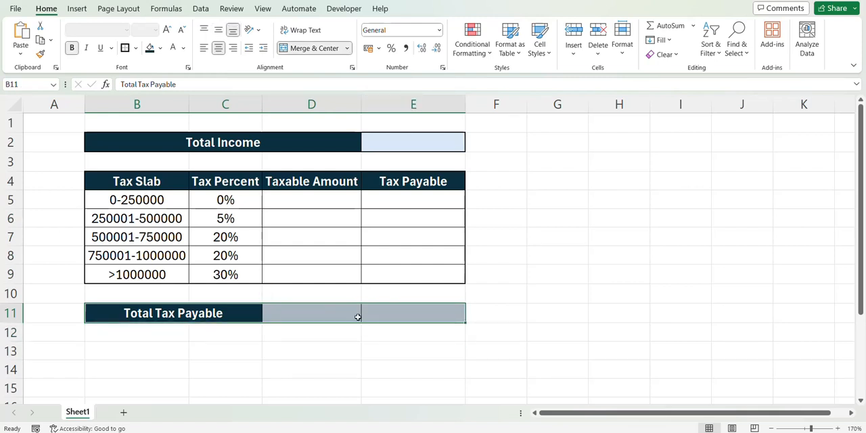
left_click(388, 313)
left_click(369, 201)
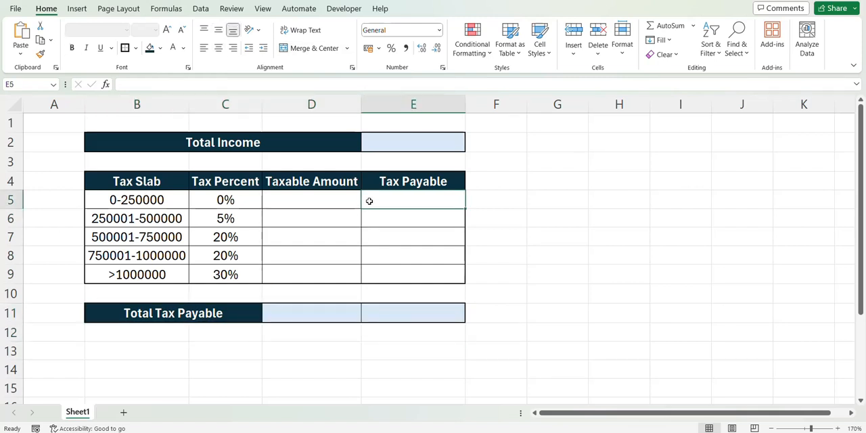
left_click_drag(369, 201, 382, 266)
left_click(379, 310)
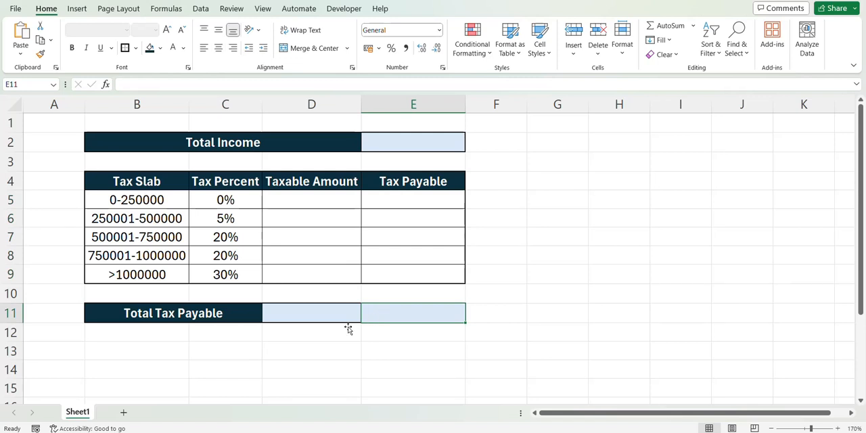
left_click_drag(124, 190, 396, 284)
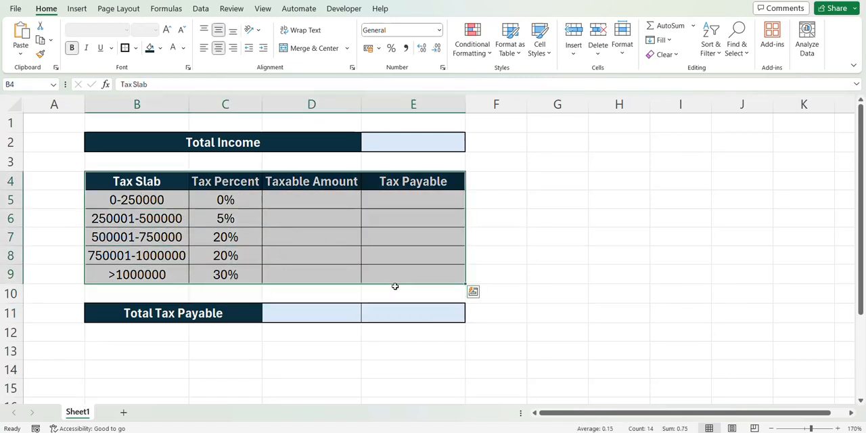
Step: Review each tax slab in B5:B9 together with its tax percent in column C
left_click(155, 196)
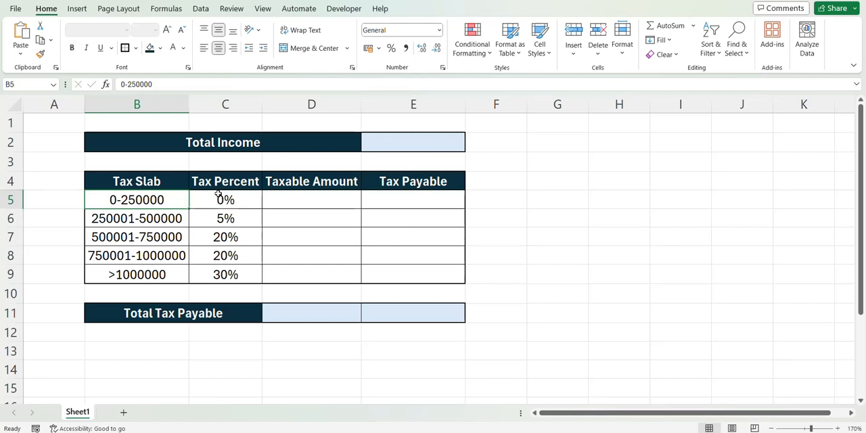
left_click(181, 218)
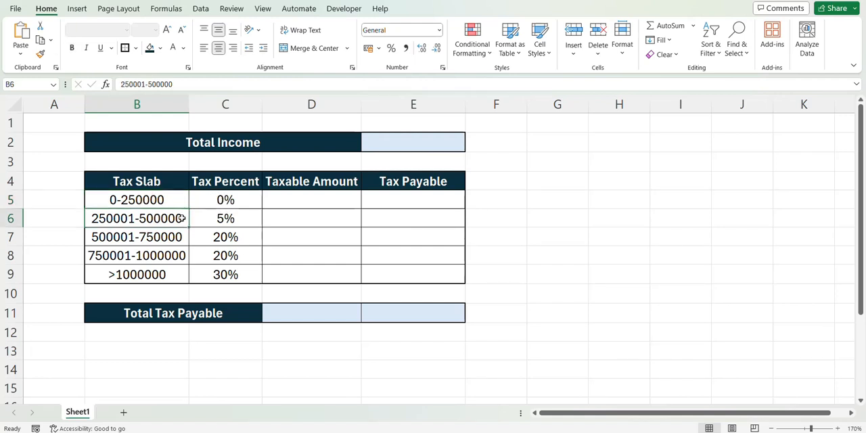
left_click(214, 220)
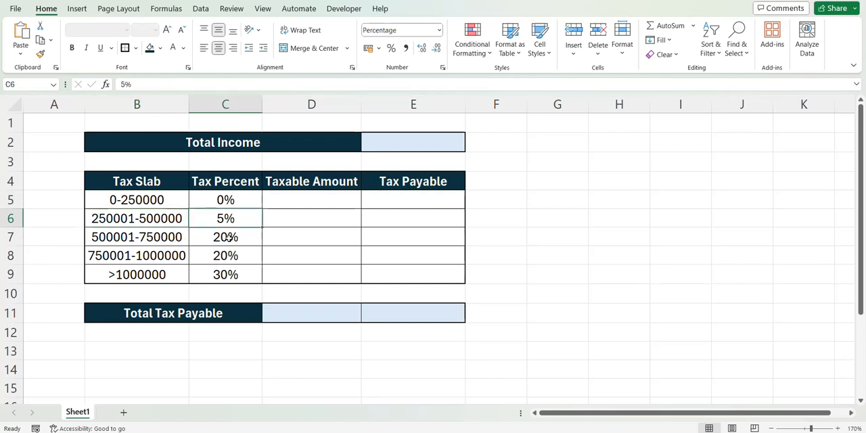
left_click(229, 238)
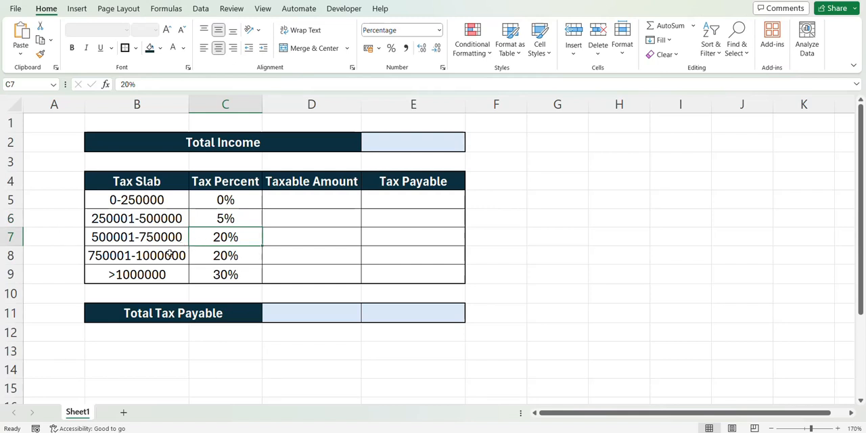
left_click(180, 253)
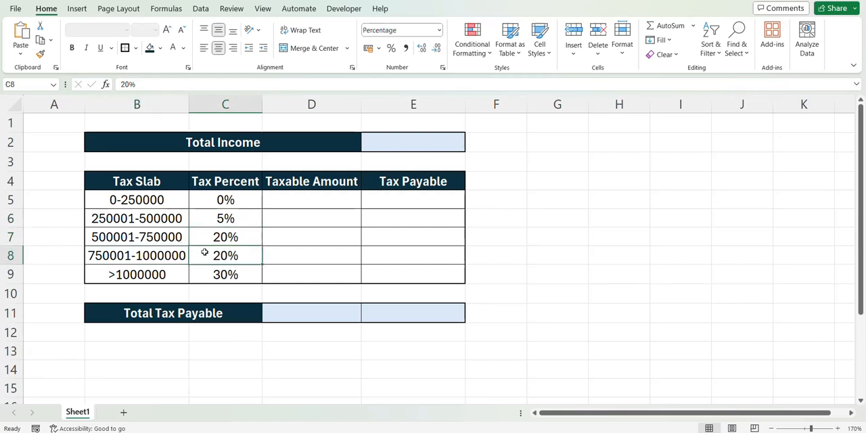
left_click(174, 271)
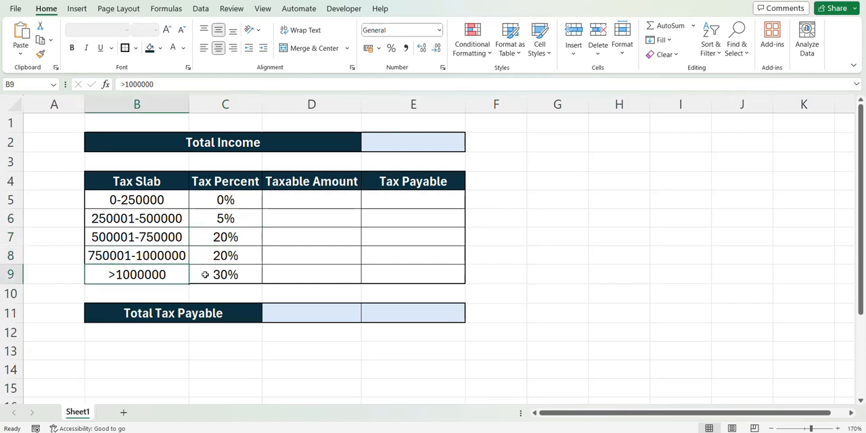
left_click(205, 274)
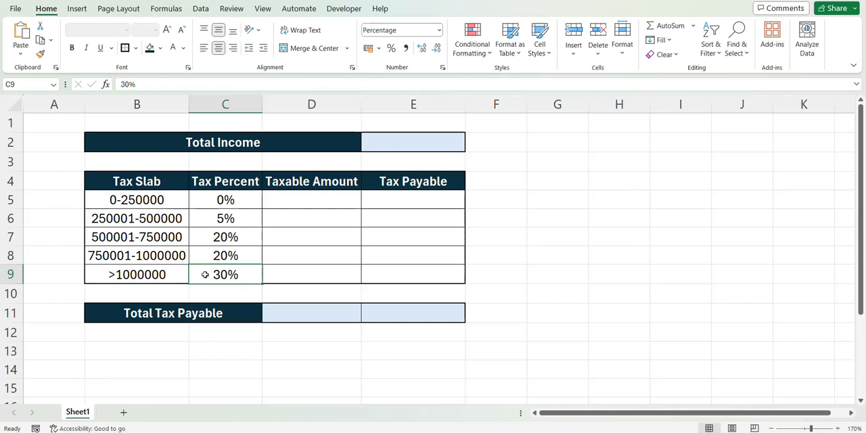
Step: Examine how the slabs in B5:B9 relate to the Taxable Amount cells D5:D9, especially the 0-250000 slab and its rate
left_click(165, 196)
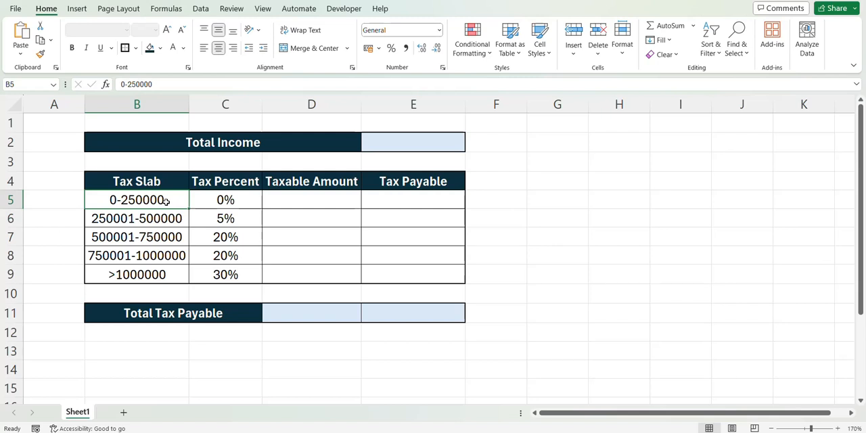
left_click_drag(165, 201, 153, 271)
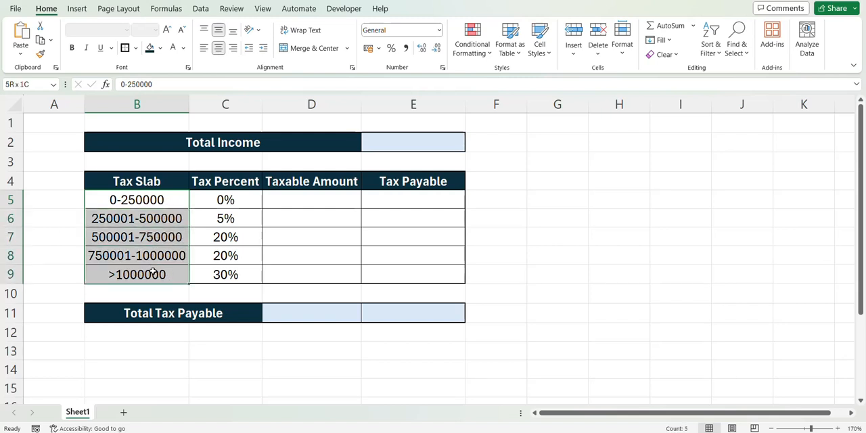
left_click(138, 199)
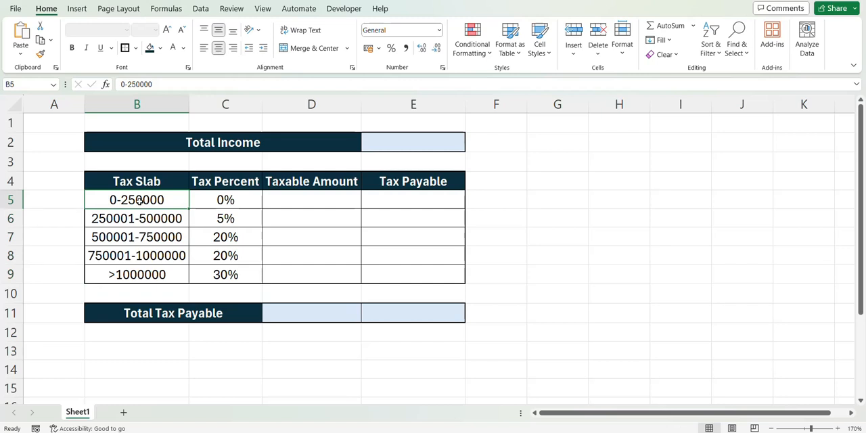
left_click(282, 203)
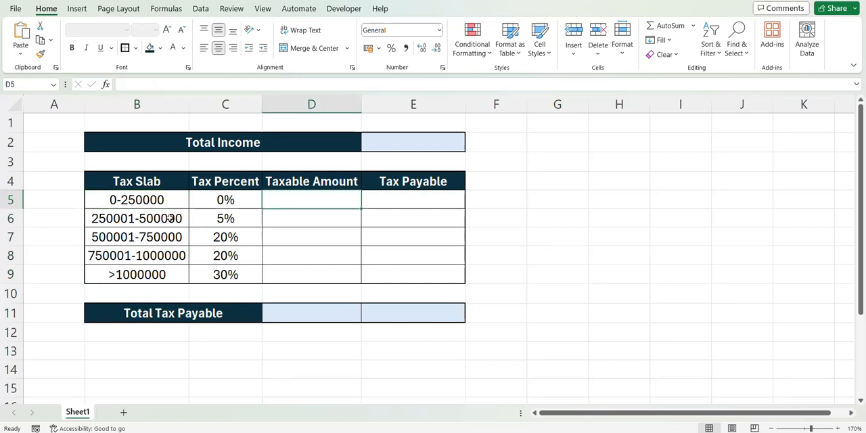
left_click(276, 218)
left_click_drag(268, 234, 270, 270)
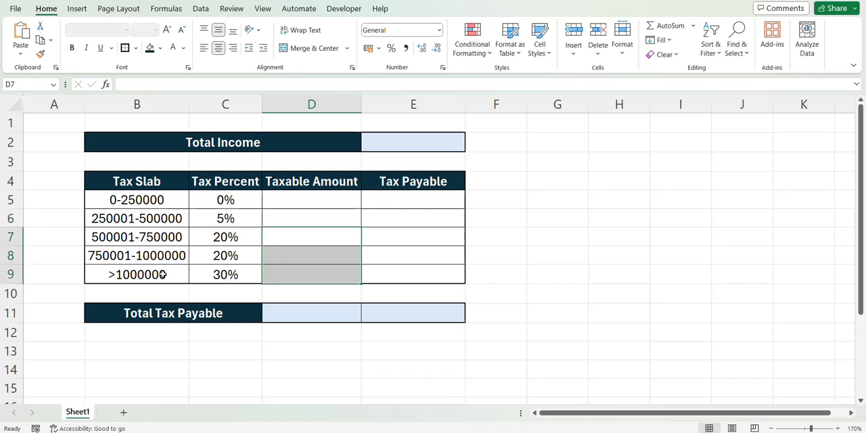
left_click_drag(162, 274, 283, 274)
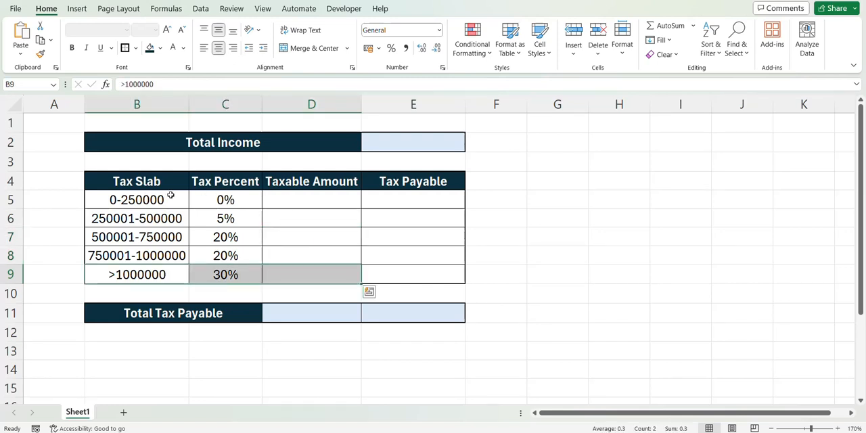
left_click_drag(168, 195, 172, 268)
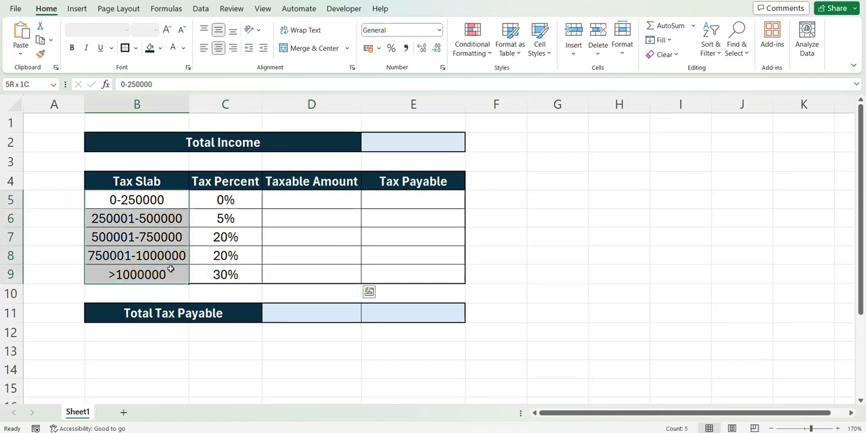
left_click(225, 203)
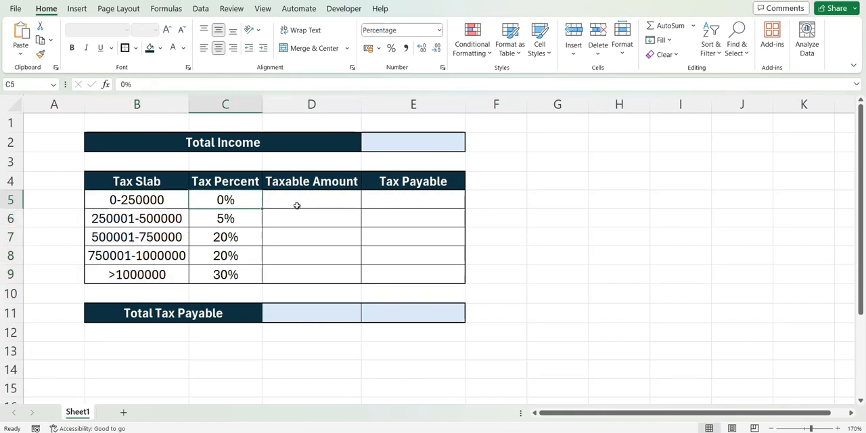
left_click(296, 198)
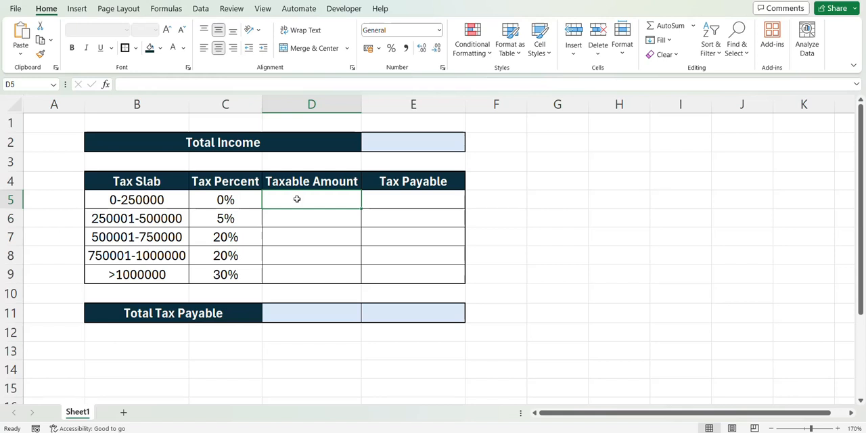
left_click(197, 198)
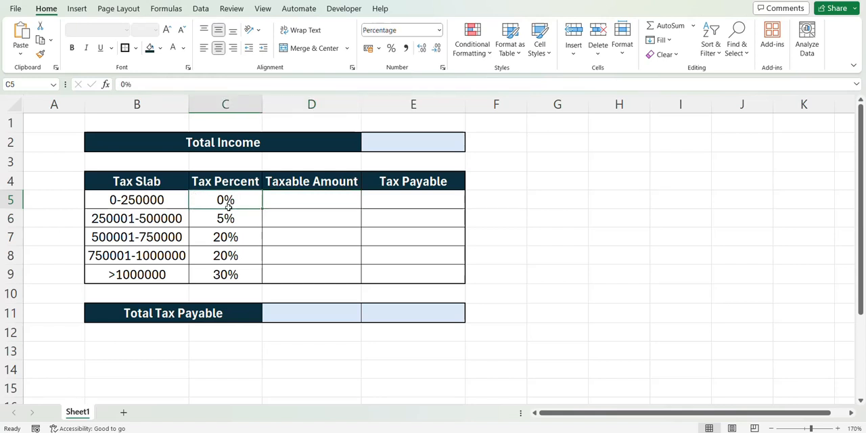
left_click(282, 200)
left_click(165, 203)
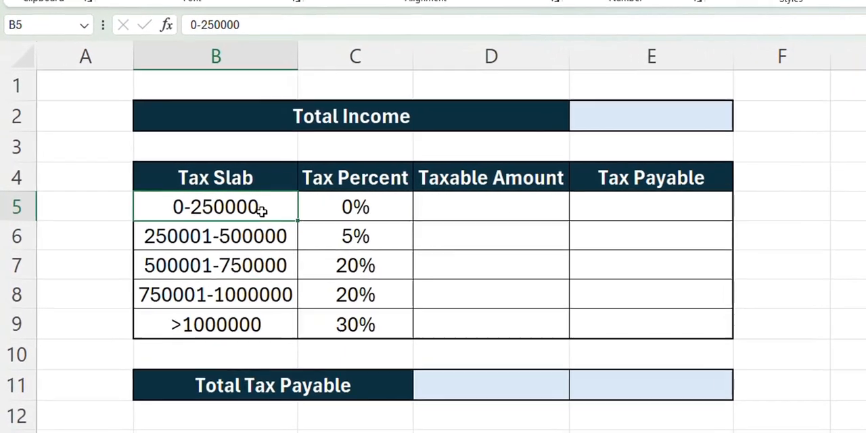
Step: Begin an IF formula in D5, the first slab's taxable amount, testing whether total income in E2 is greater than 250000
left_click(315, 205)
type("=if")
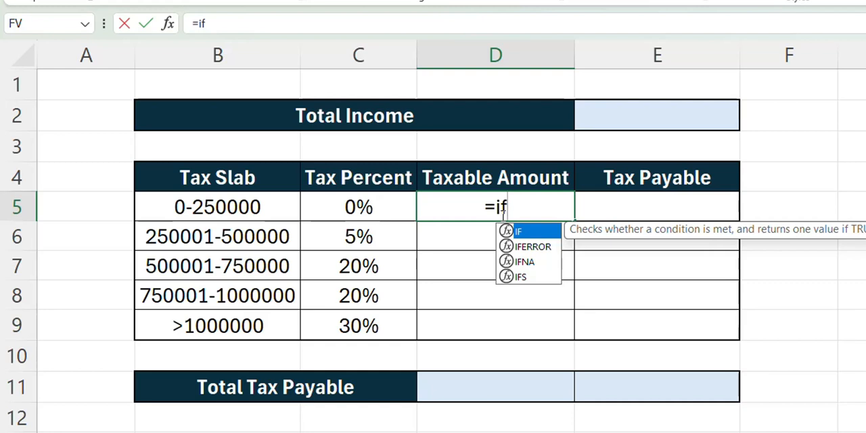
key("Tab")
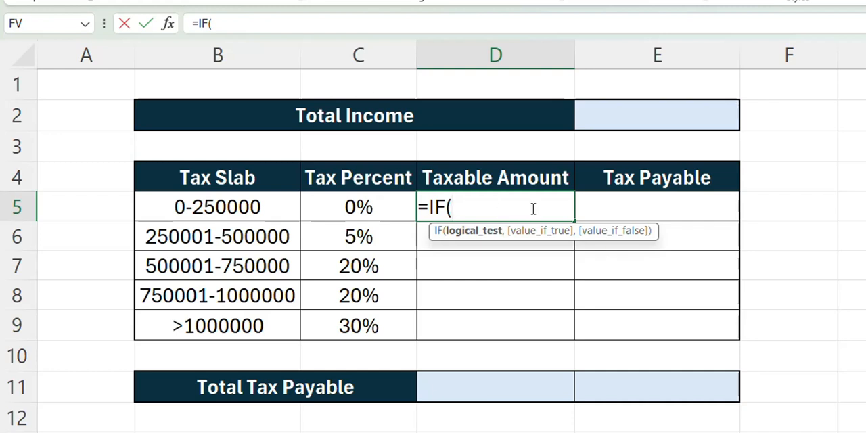
left_click(615, 125)
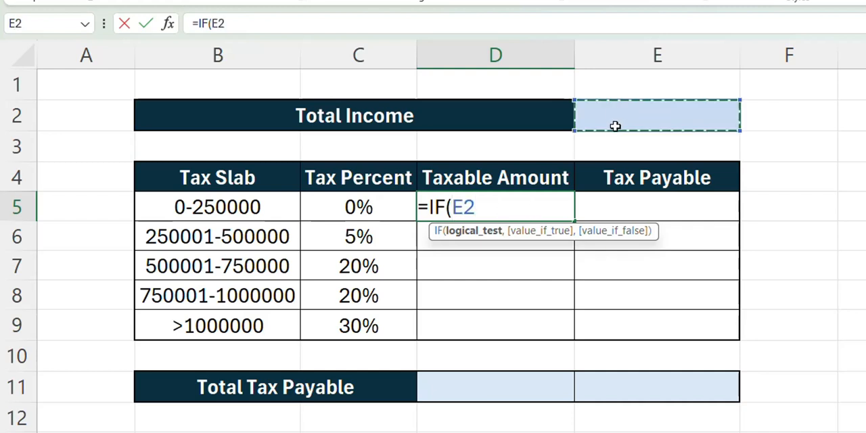
type(">2")
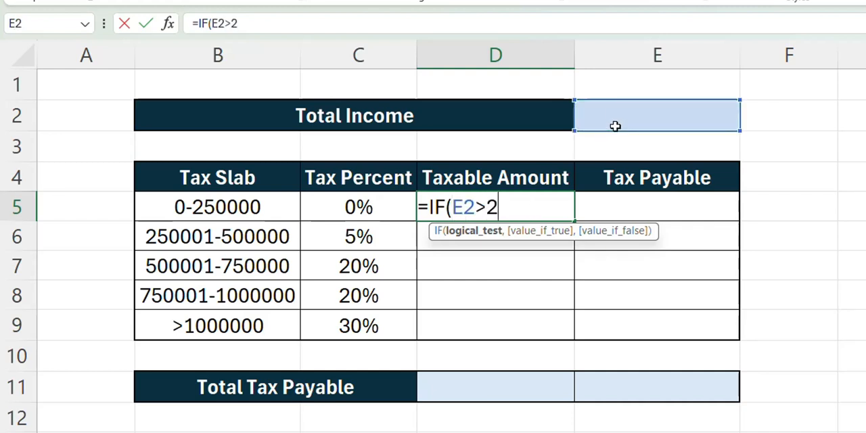
type("50000")
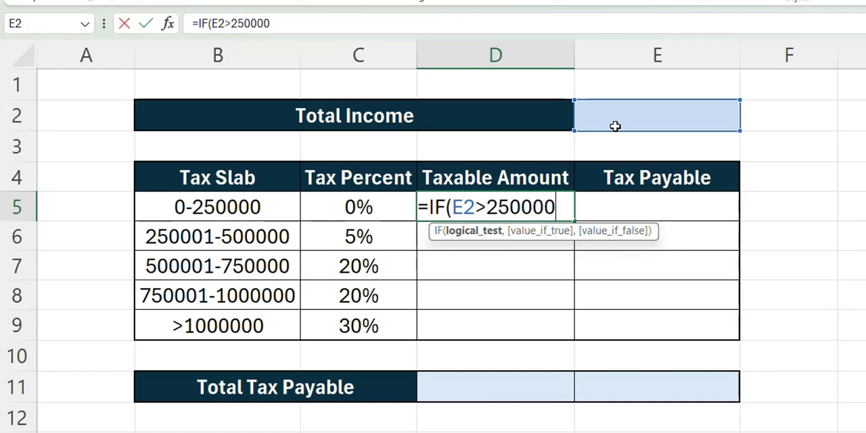
type(",")
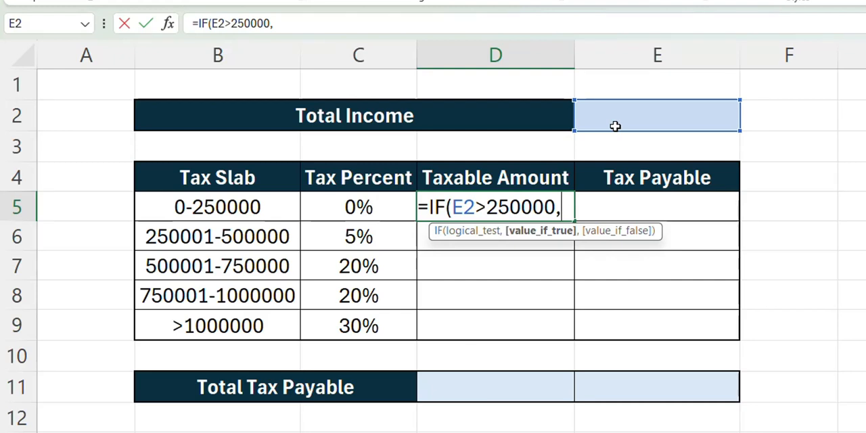
type("250,000")
Step: Complete the IF formula in D5 so it returns 250000 when true and the total income in E2 when false
key("BackSpace")
key("BackSpace")
key("BackSpace")
key("BackSpace")
type("0000")
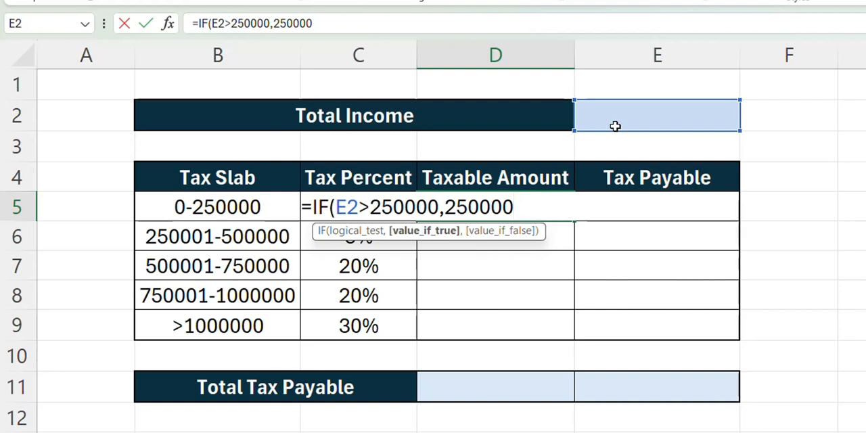
type(",")
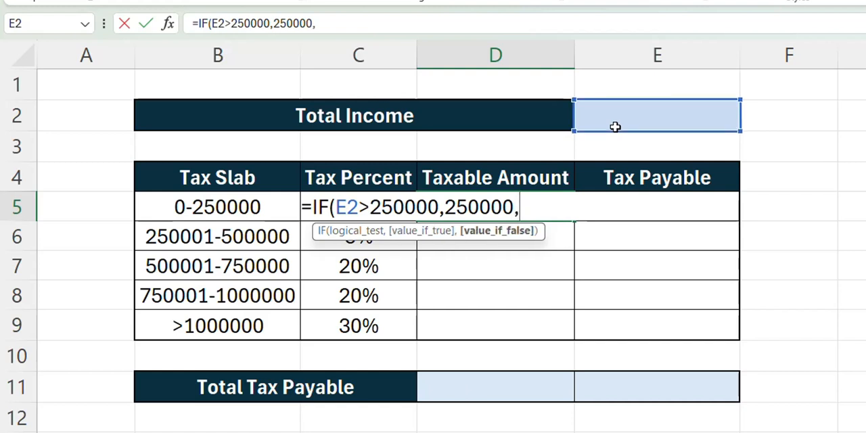
left_click(616, 111)
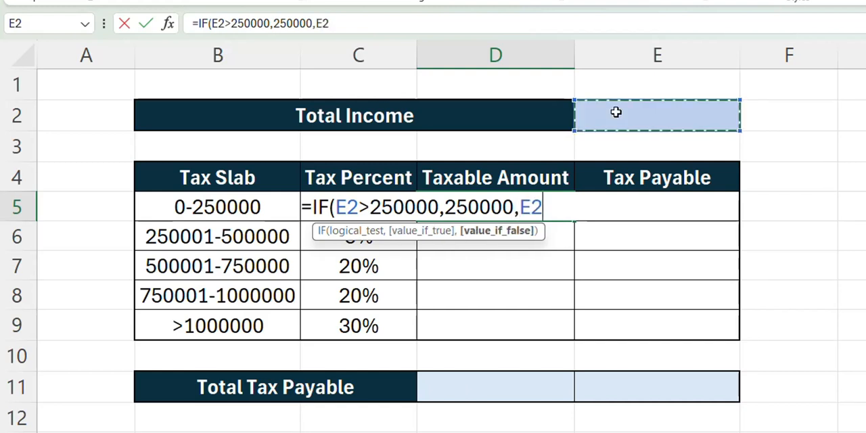
type(")")
key("Return")
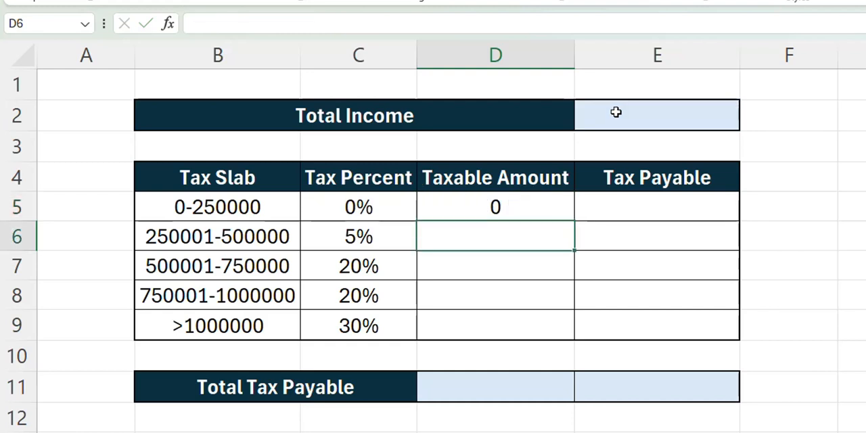
key("Up")
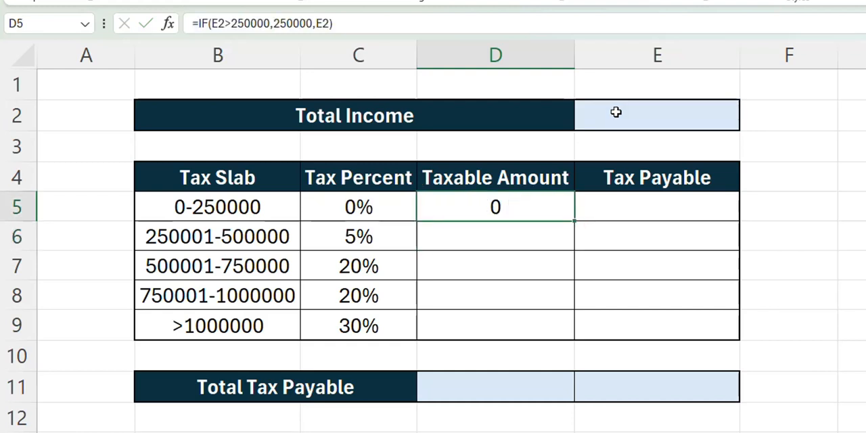
Step: Enter 400000 as the total income in E2 and check the first slab's taxable amount in D5
left_click(616, 111)
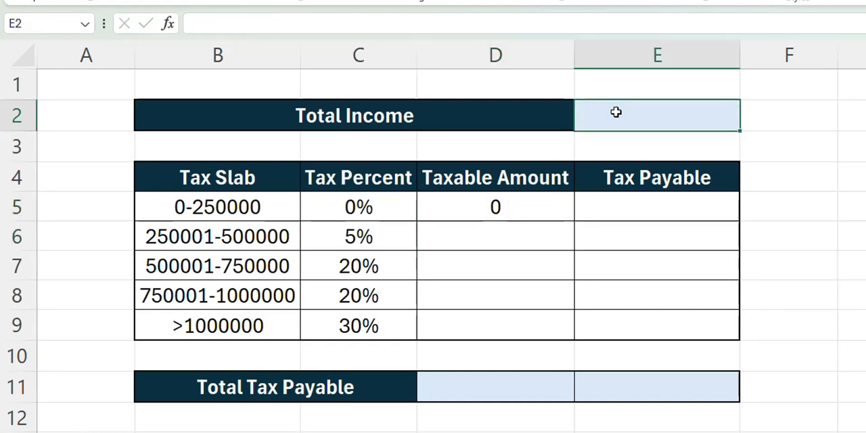
type("400000")
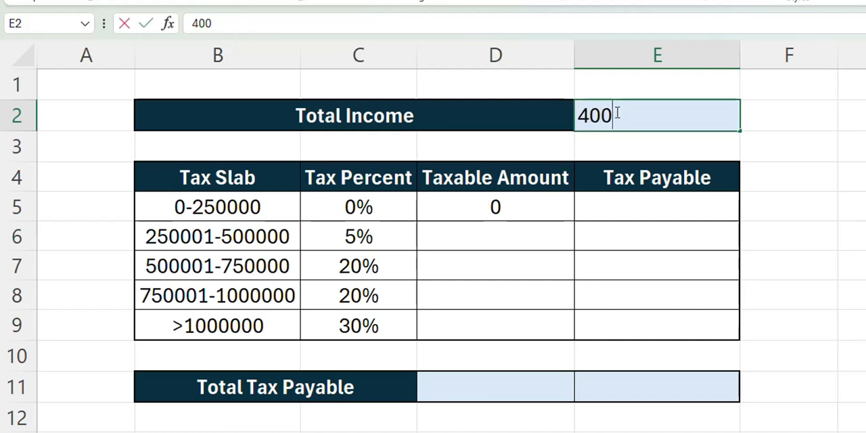
key("Return")
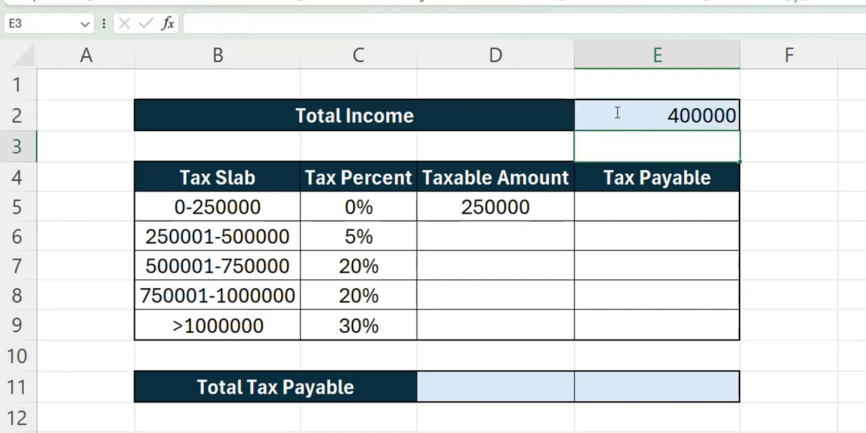
key("Down")
key("Up")
key("Up")
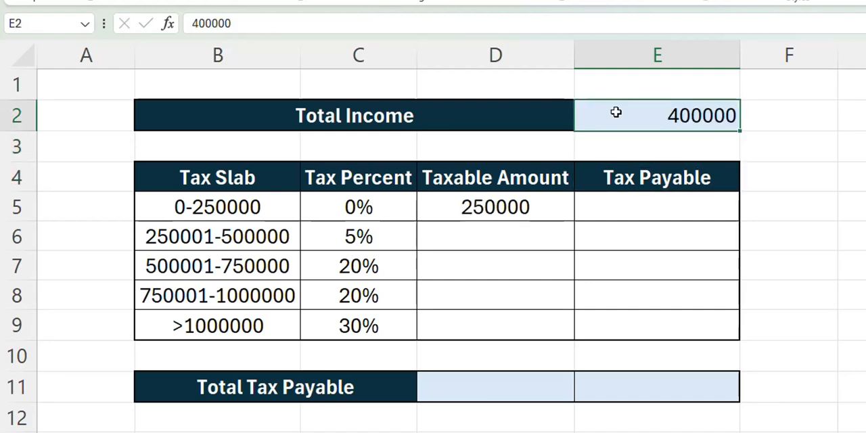
key("Down")
key("Left")
key("Left")
key("Down")
key("Down")
key("Right")
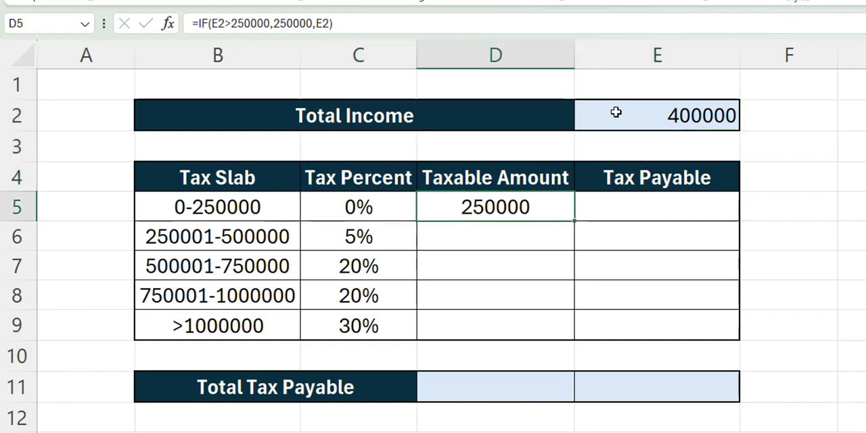
Step: Set the total income in E2 to 200000 and check the first slab's taxable amount in D5 again
key("Up")
key("Up")
key("Right")
key("Up")
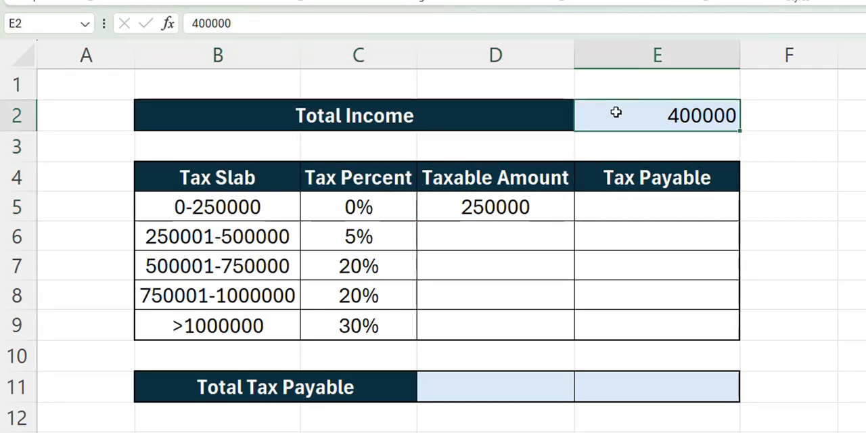
type("20000")
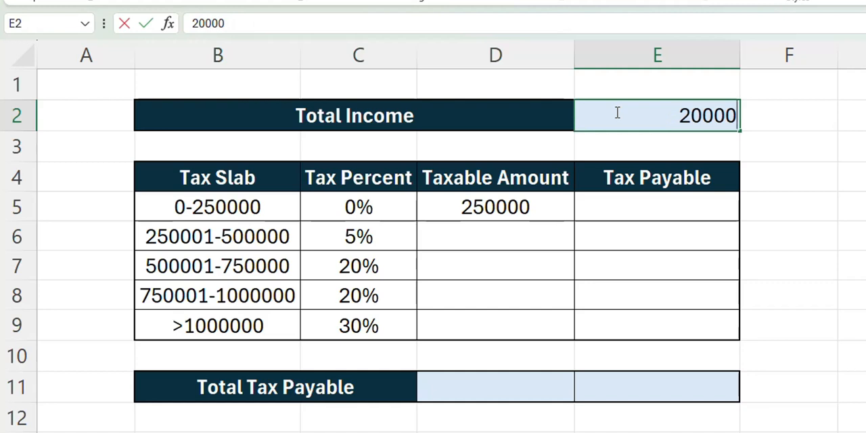
type("0")
key("Return")
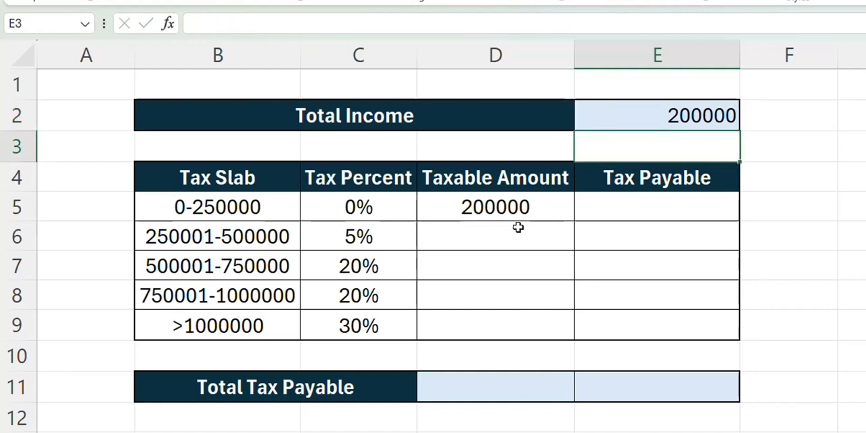
left_click(487, 204)
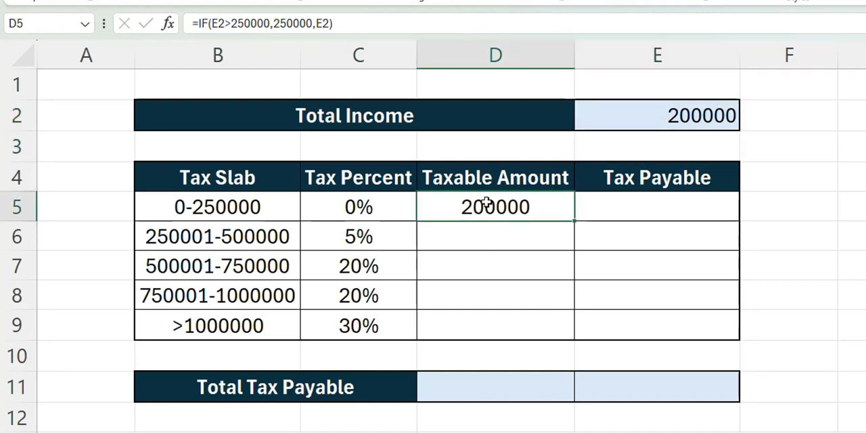
Step: Calculate the first slab's tax payable in E5 with the formula =D5*C5, multiplying taxable amount by tax percent
left_click(639, 216)
type("=")
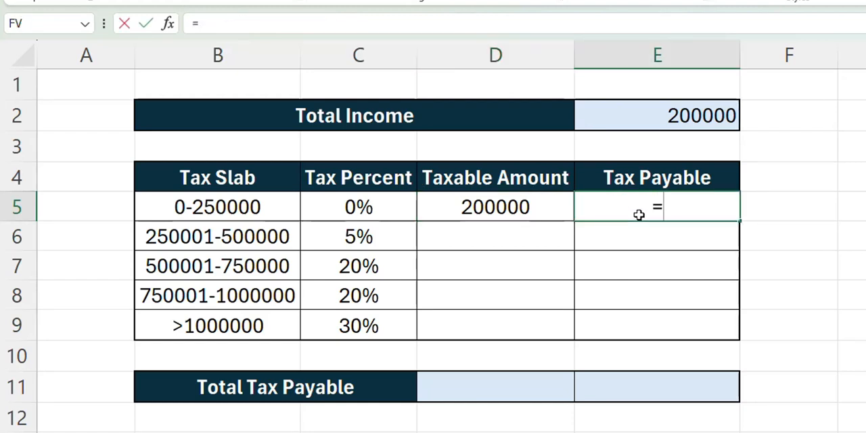
left_click(515, 210)
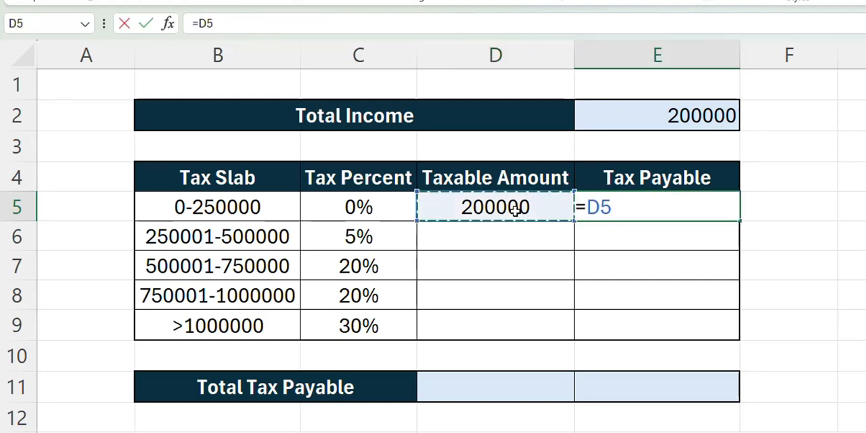
type("*")
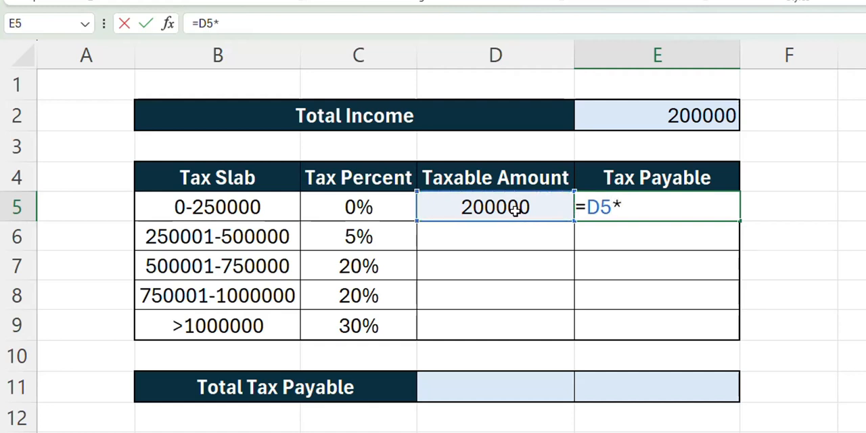
left_click(316, 213)
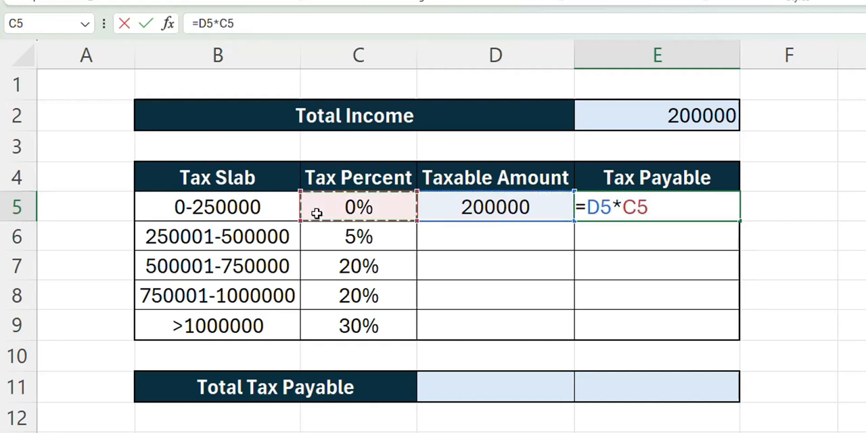
key("Return")
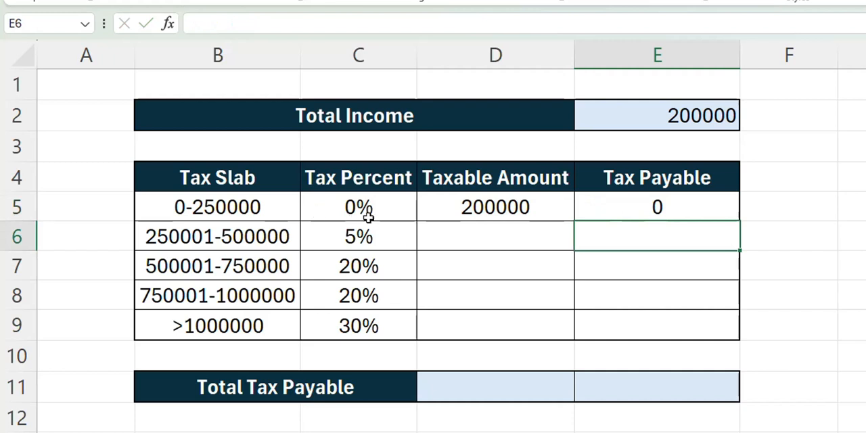
left_click(638, 205)
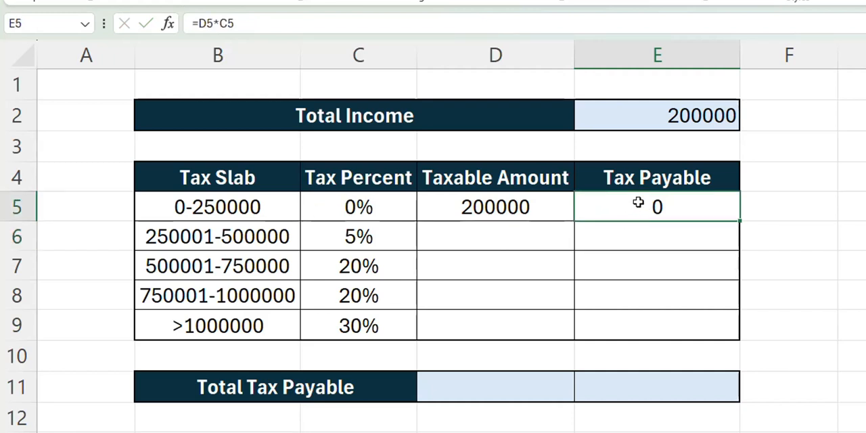
left_click(509, 237)
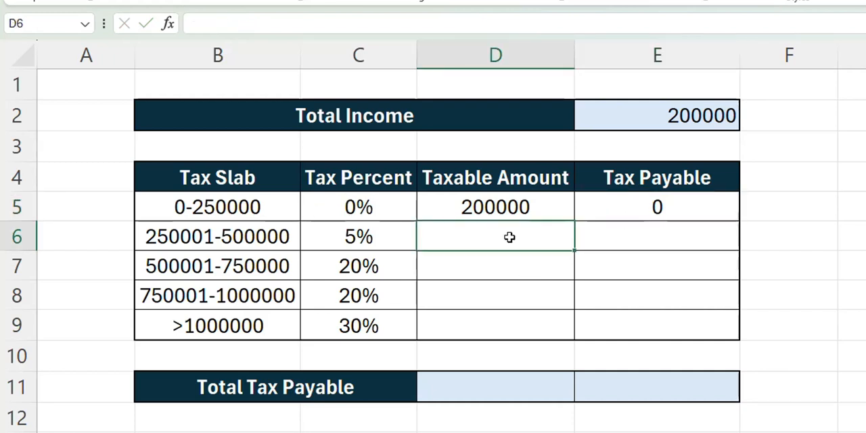
type("=if")
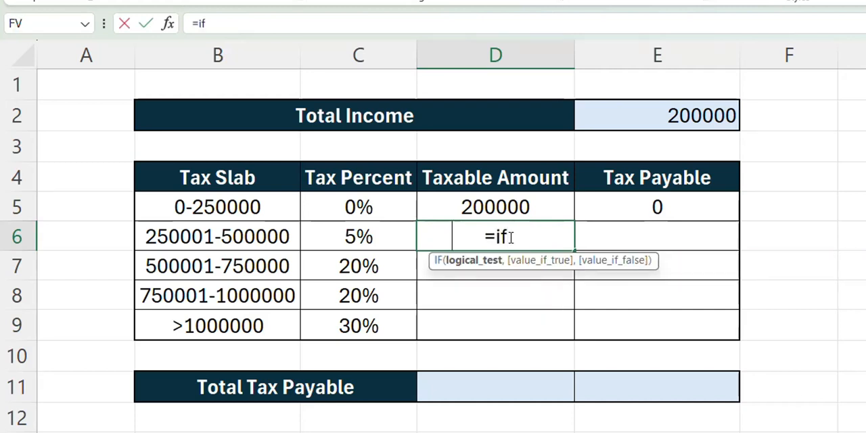
key("Tab")
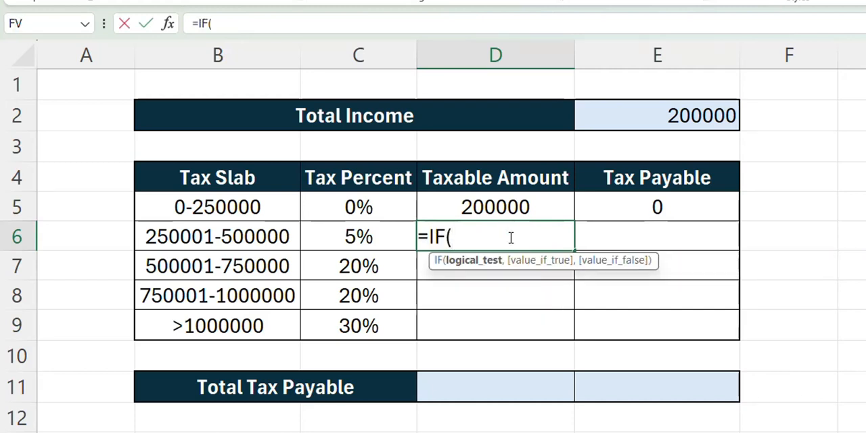
left_click(653, 122)
type(">")
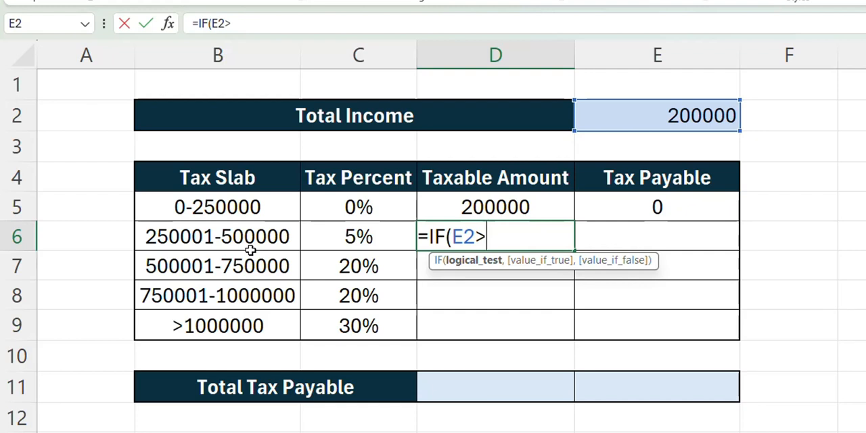
type("500000")
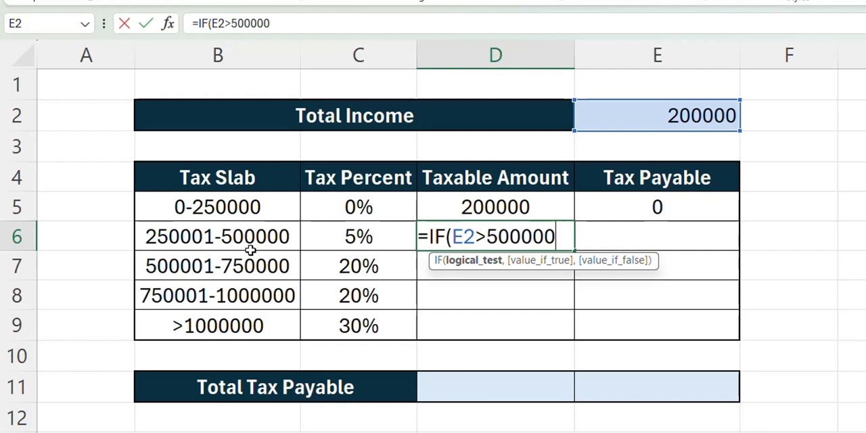
type(",")
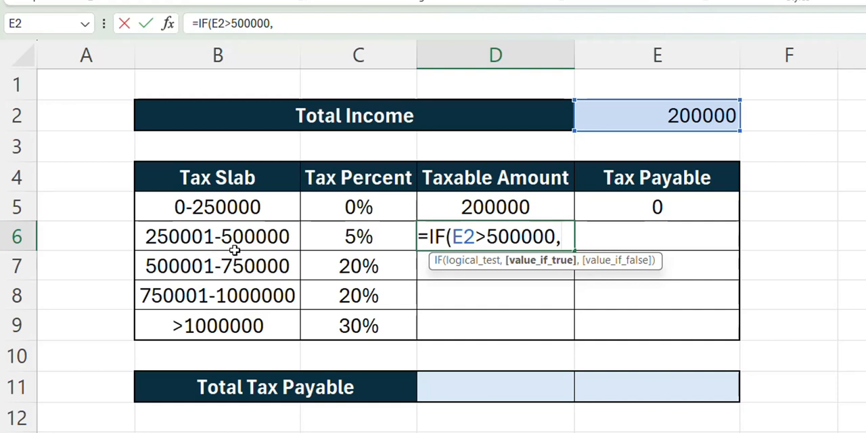
type("25")
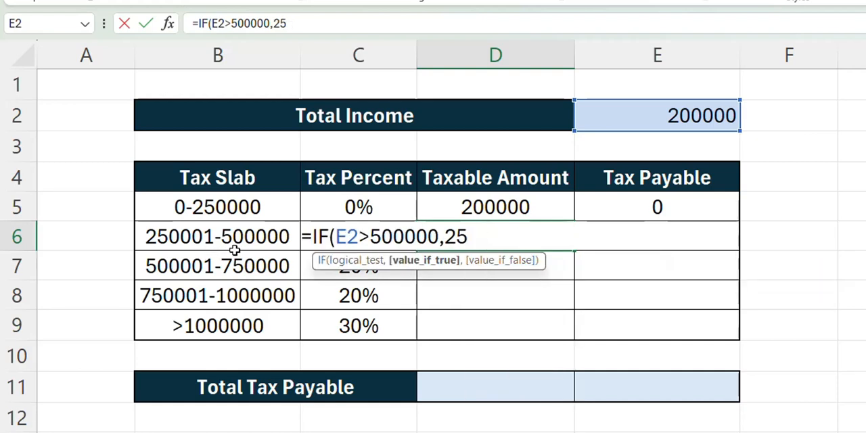
type("0000")
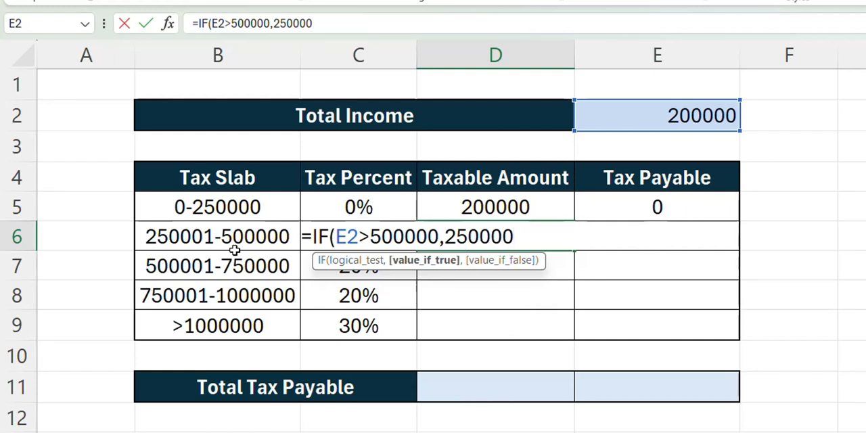
type(",")
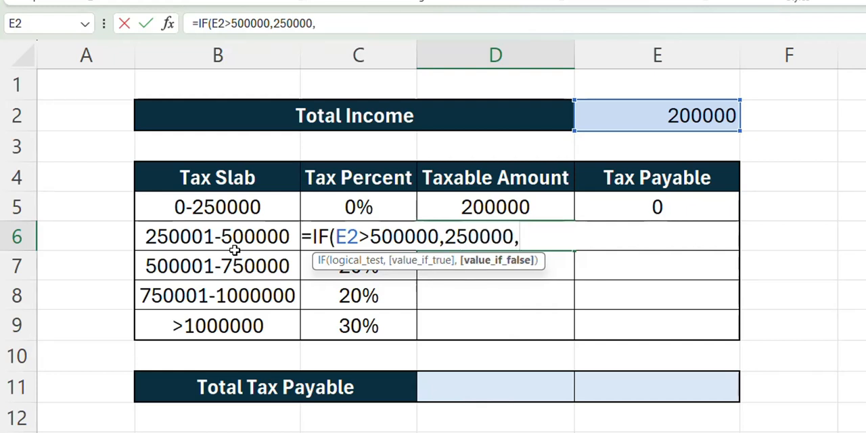
Step: Give the D6 formula 250000 as its value if true and E2-D5 as its value if false
left_click(719, 115)
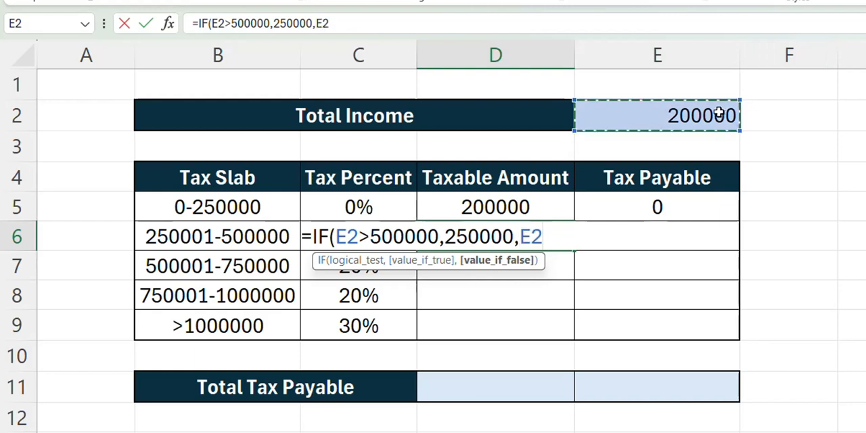
type("-")
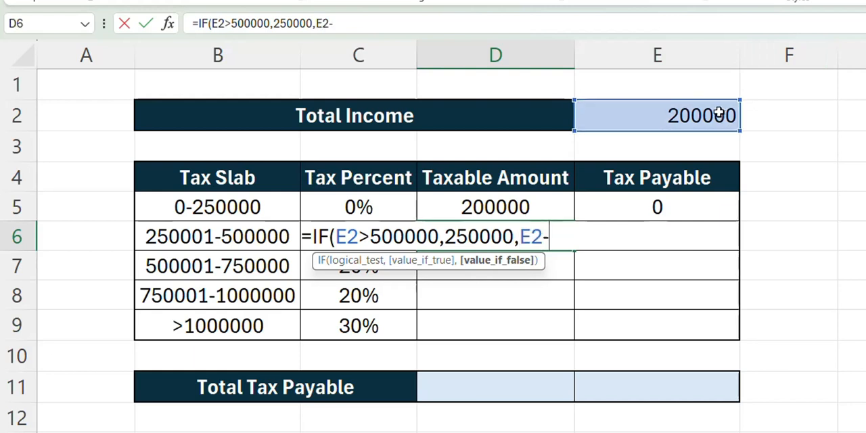
left_click(517, 211)
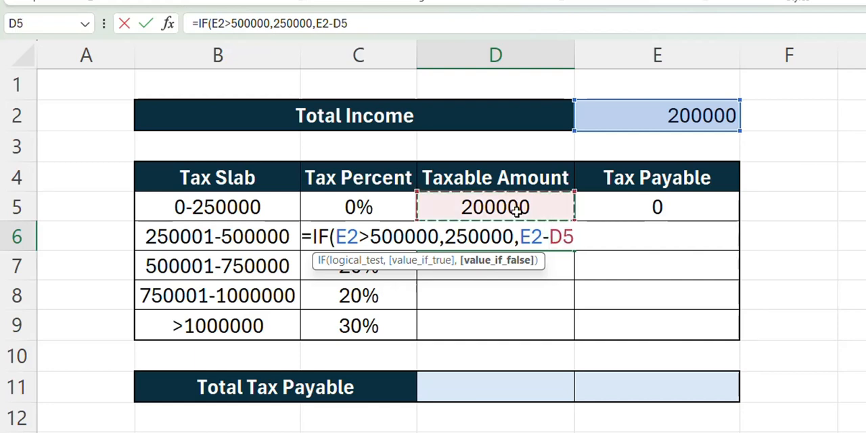
Step: Enclose the E2-D5 subtraction in parentheses and enter the finished IF formula in D6
left_click(316, 23)
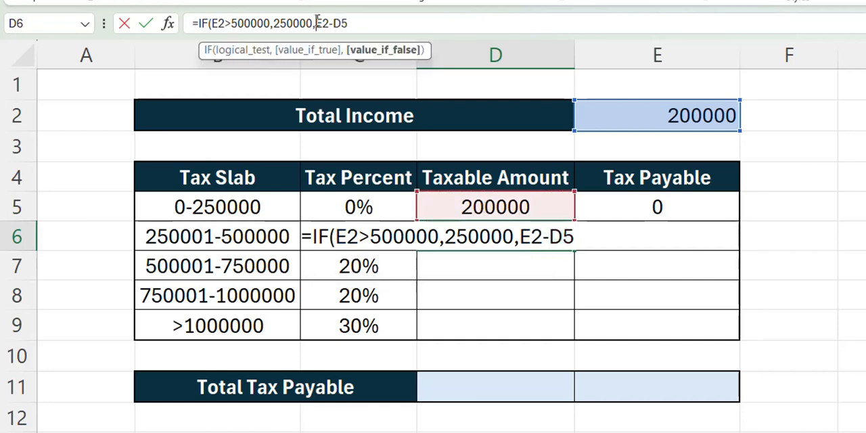
type("(")
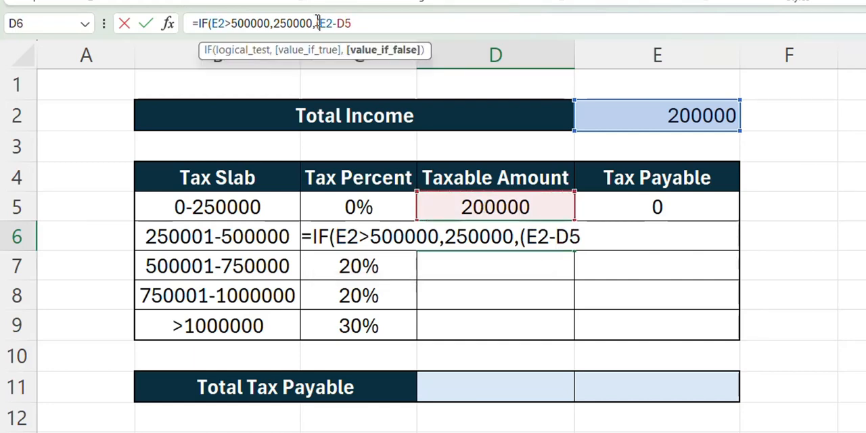
left_click(368, 23)
type(")")
key("Return")
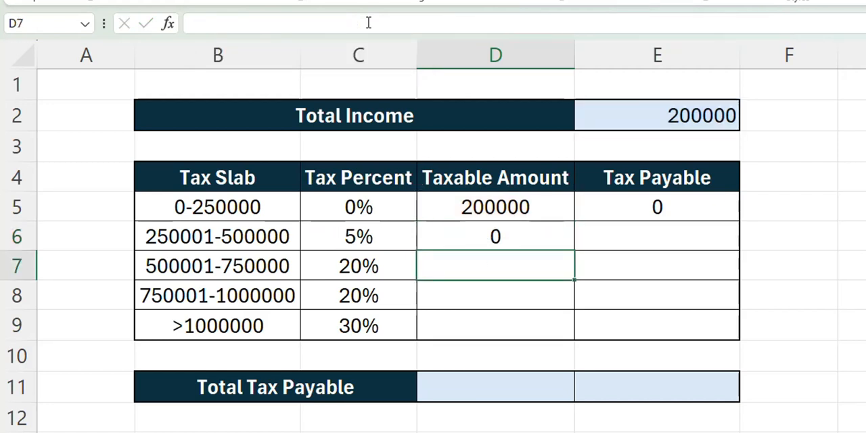
Step: Set the total income in E2 to 600000 and check the taxable amounts for the first two slabs in D5 and D6
left_click(694, 118)
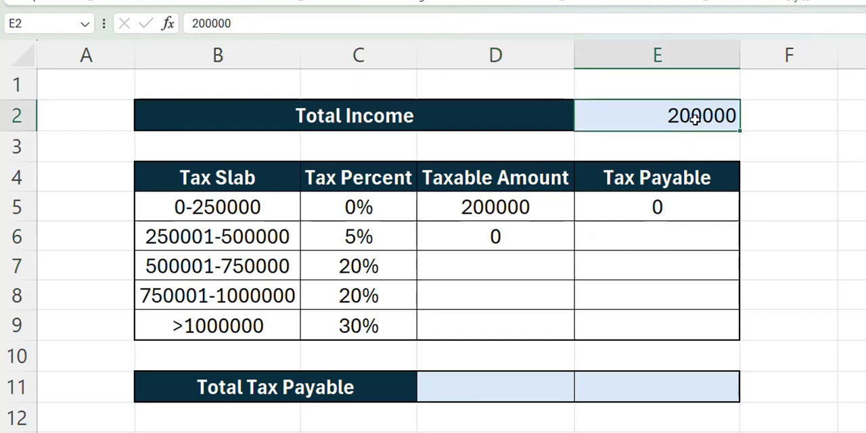
left_click(474, 248)
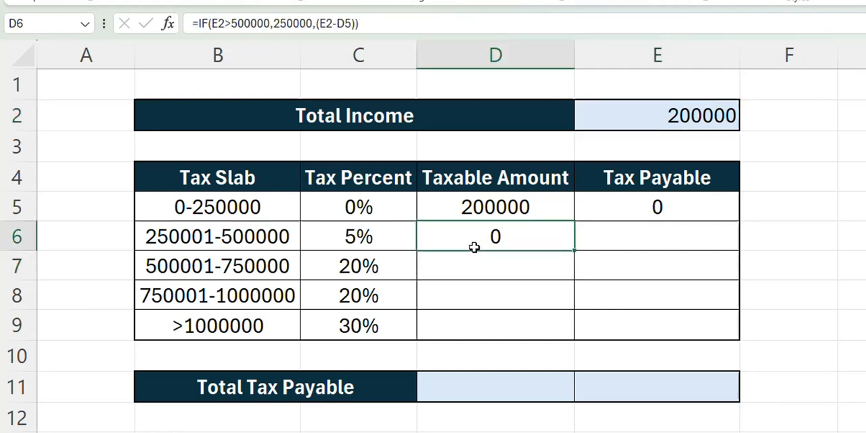
left_click(694, 115)
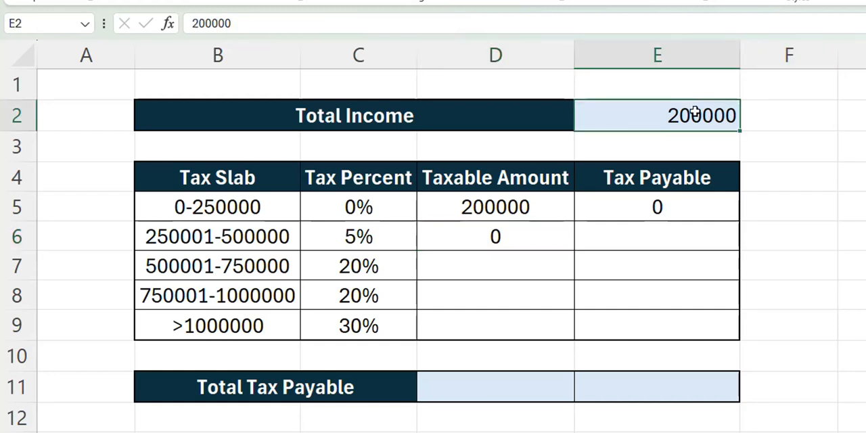
type("600000")
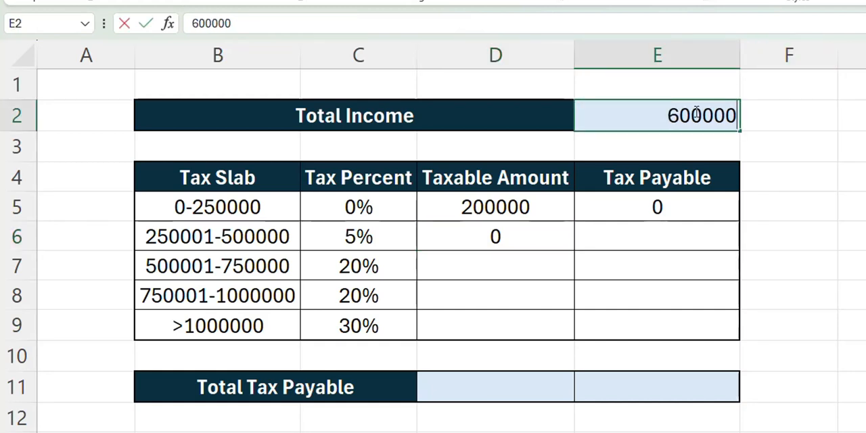
key("Return")
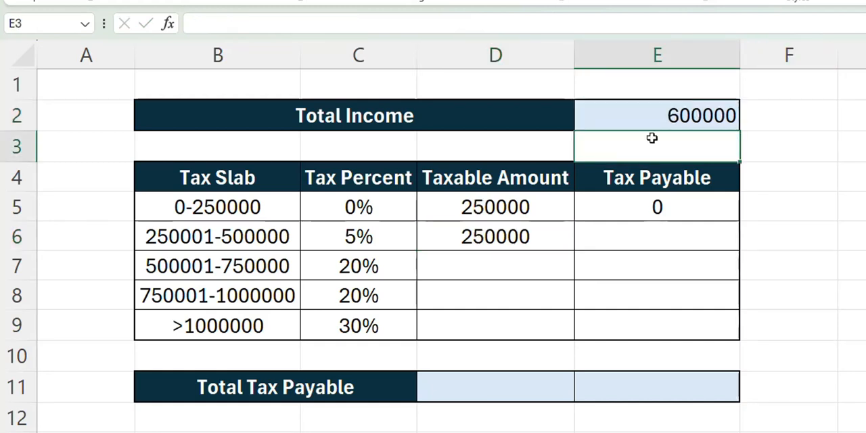
left_click(525, 208)
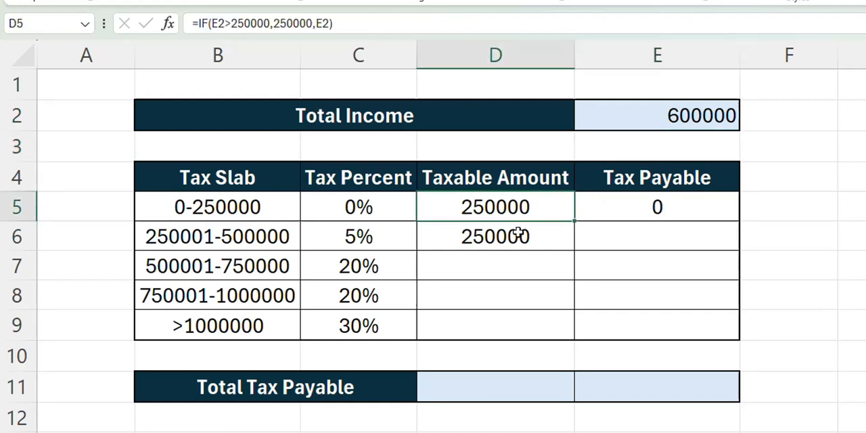
left_click(515, 234)
left_click(500, 208)
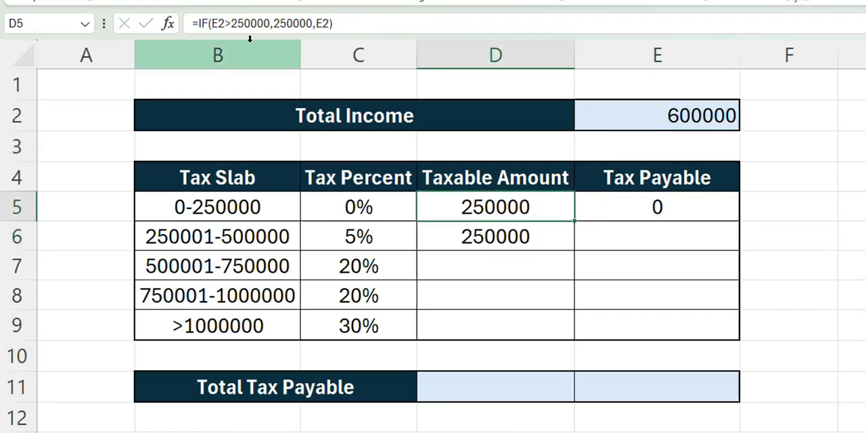
left_click(466, 241)
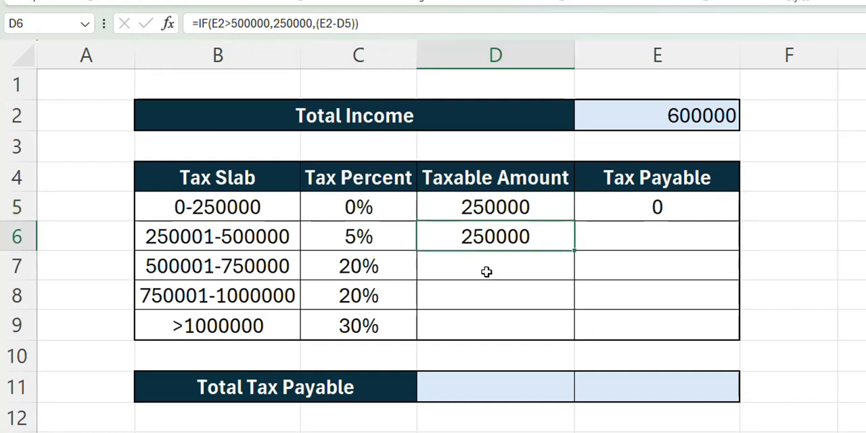
left_click(486, 271)
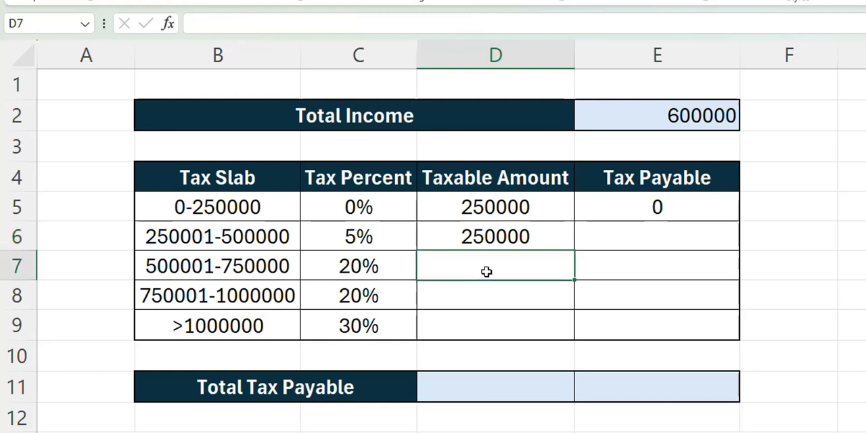
type("=if")
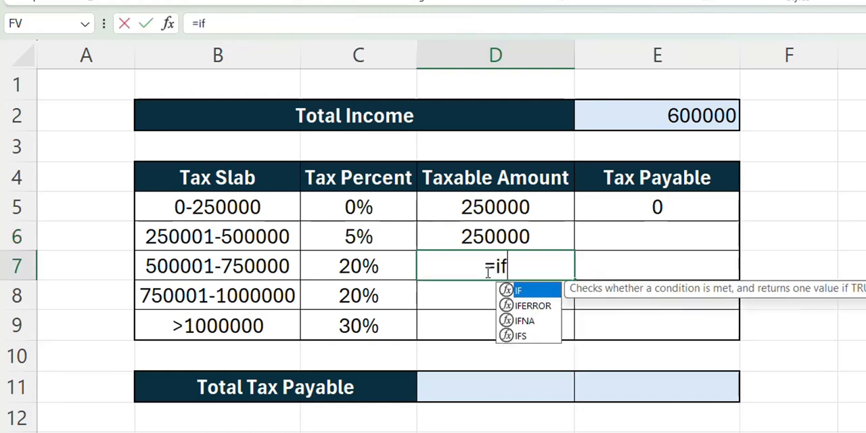
key("Tab")
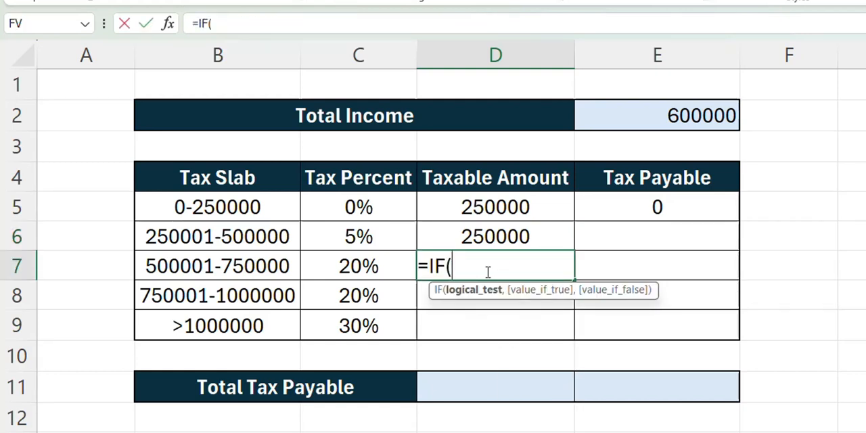
left_click(727, 116)
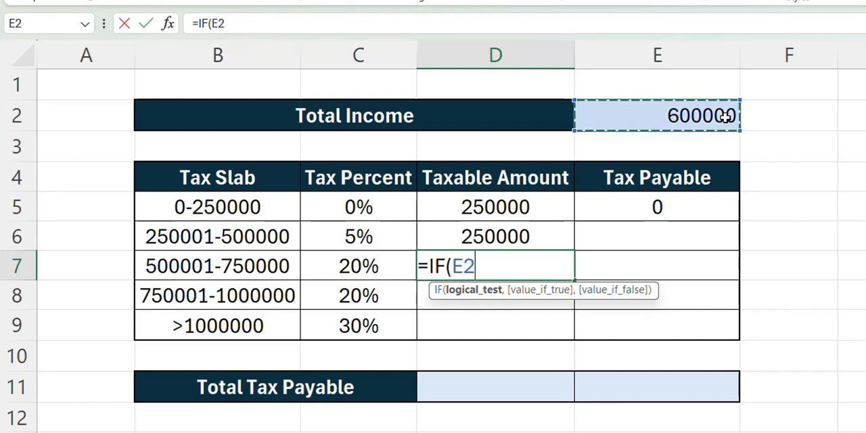
type(">")
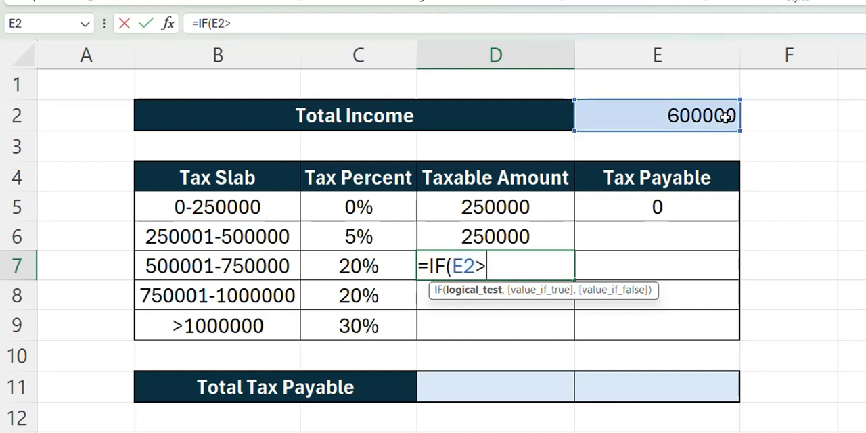
type("750000")
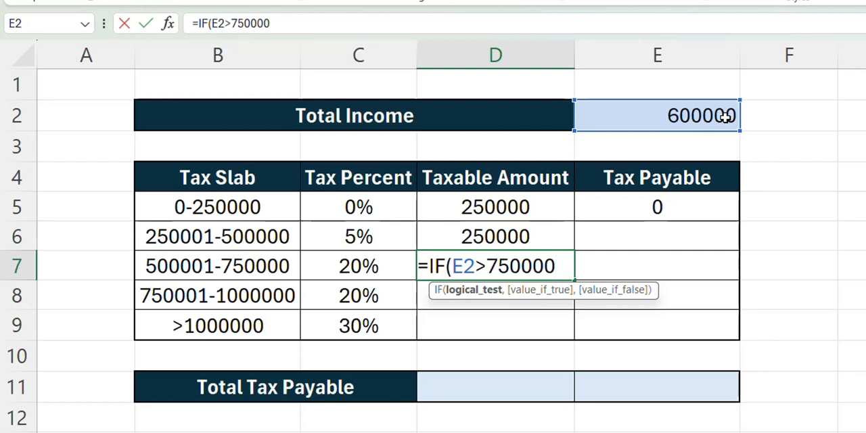
Step: Give the D7 formula 250000 as its value if true
type(",")
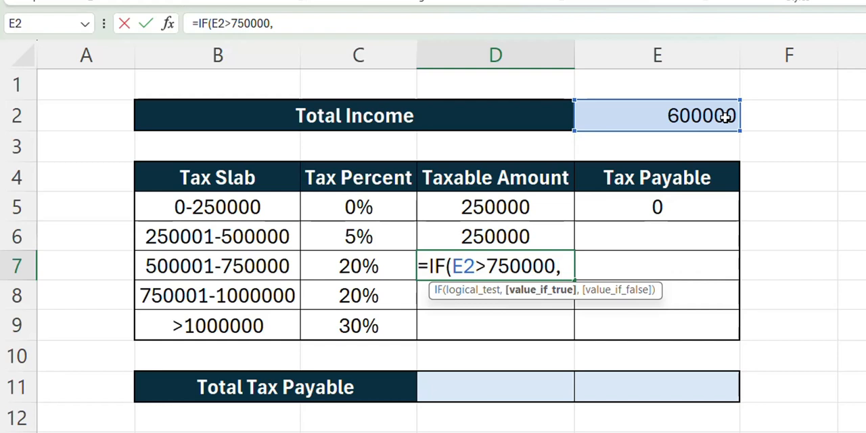
type("25")
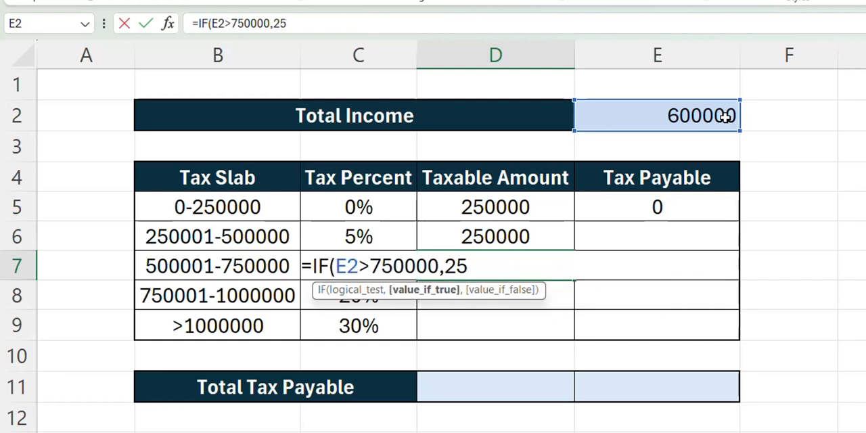
type("00")
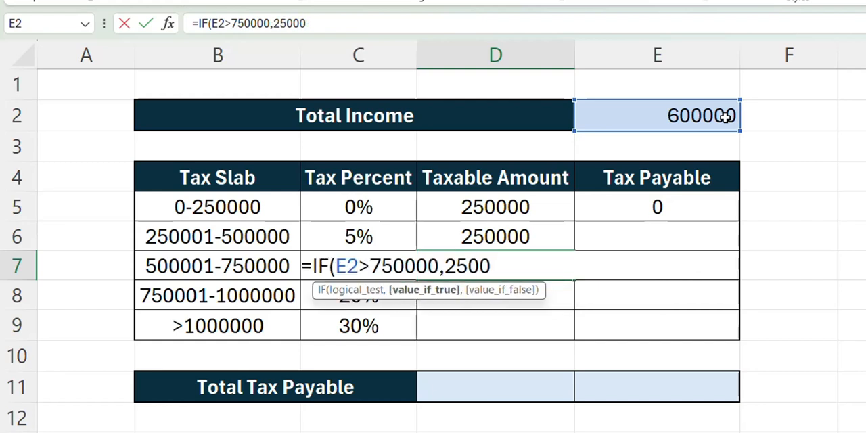
type("00,")
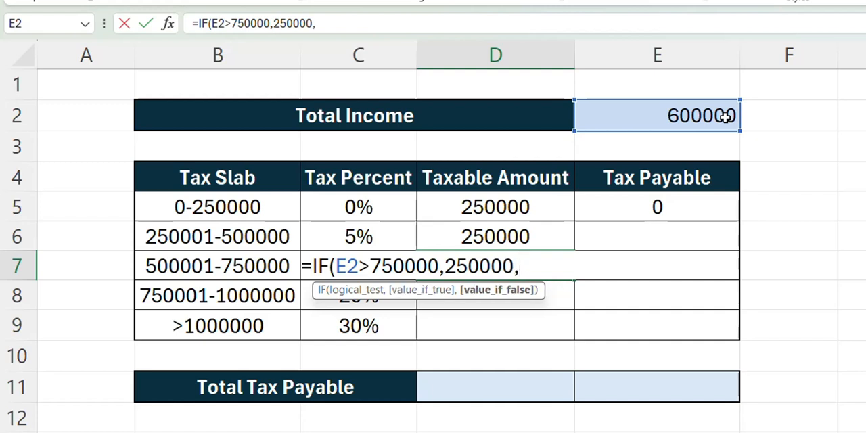
type("(")
Step: Give the D7 formula (E2-(D5+D6)) as its value if false and enter the finished formula
left_click(680, 112)
type("-(")
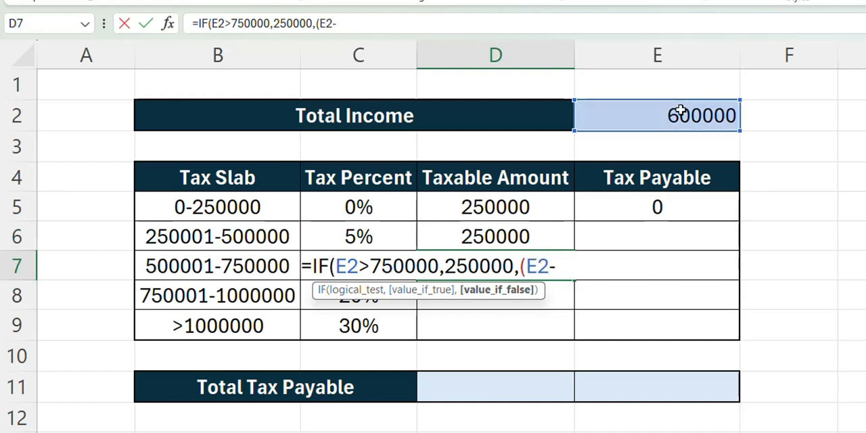
left_click(487, 211)
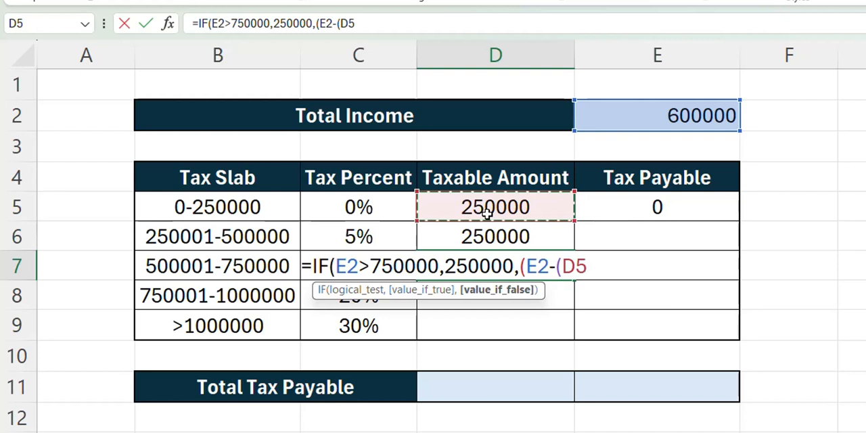
type("+")
left_click(434, 237)
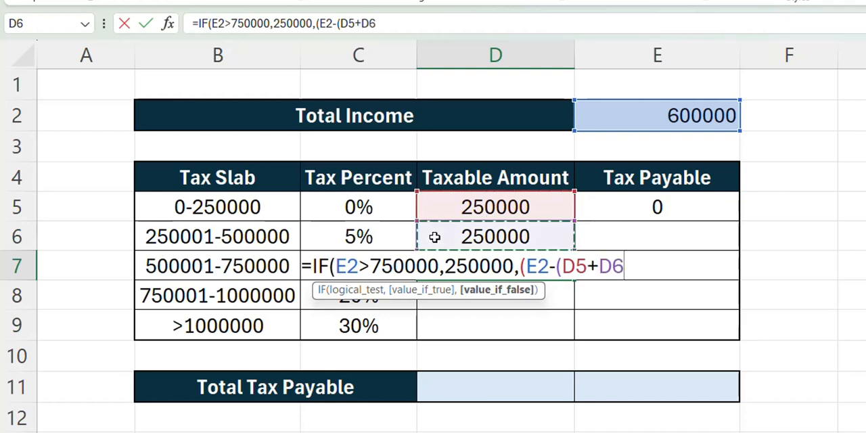
type(")))")
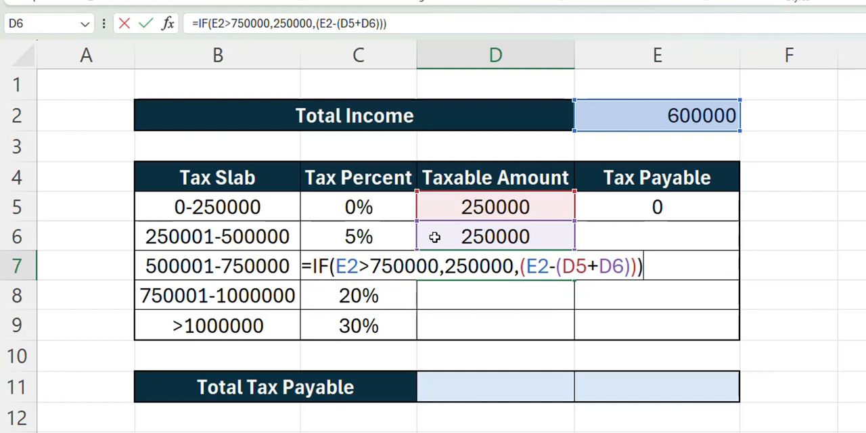
key("Return")
Step: Review the taxable amounts in D5:D7 and set the total income in E2 to 800000 to test the D7 formula
left_click(457, 266)
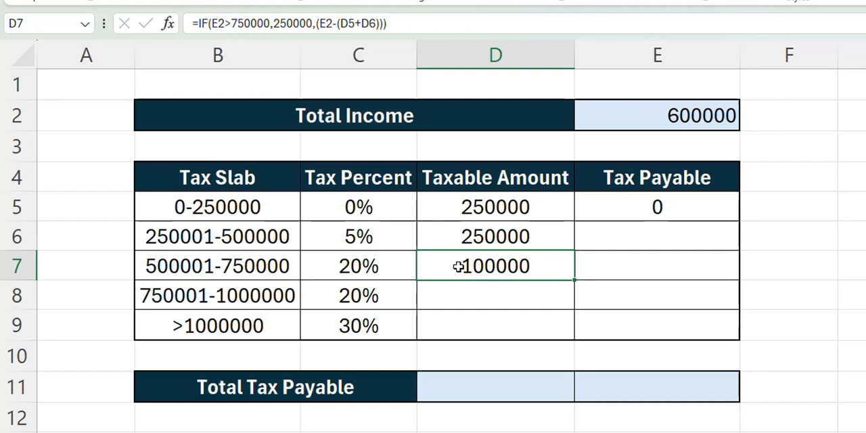
left_click(707, 108)
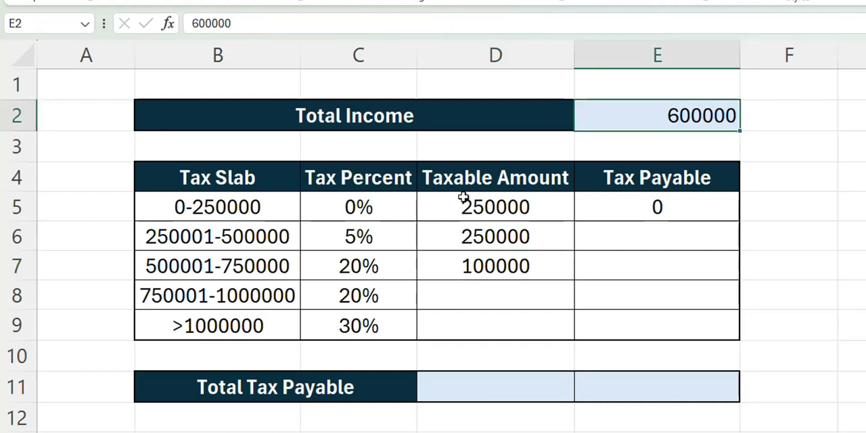
left_click_drag(463, 203, 450, 269)
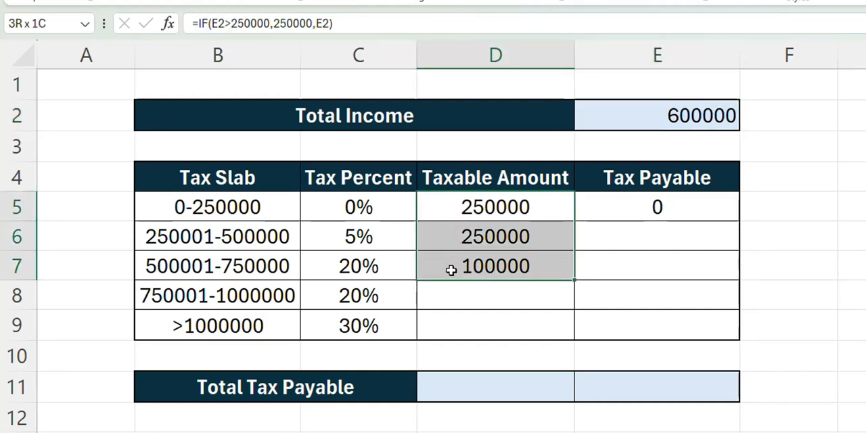
left_click(450, 217)
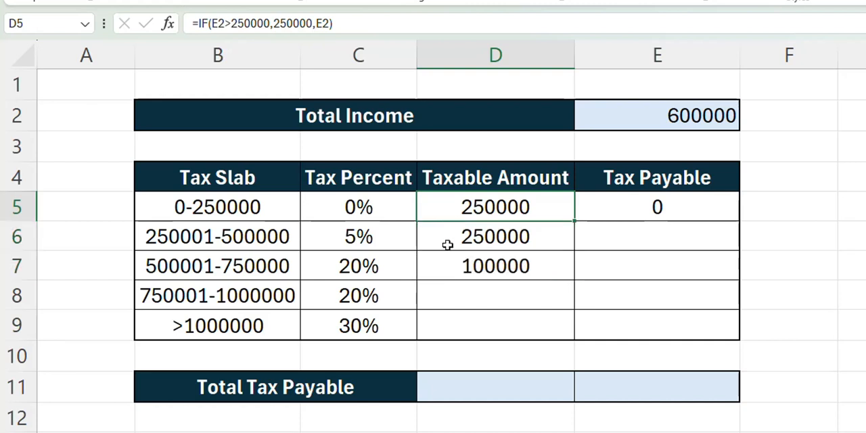
left_click(447, 245)
left_click(448, 271)
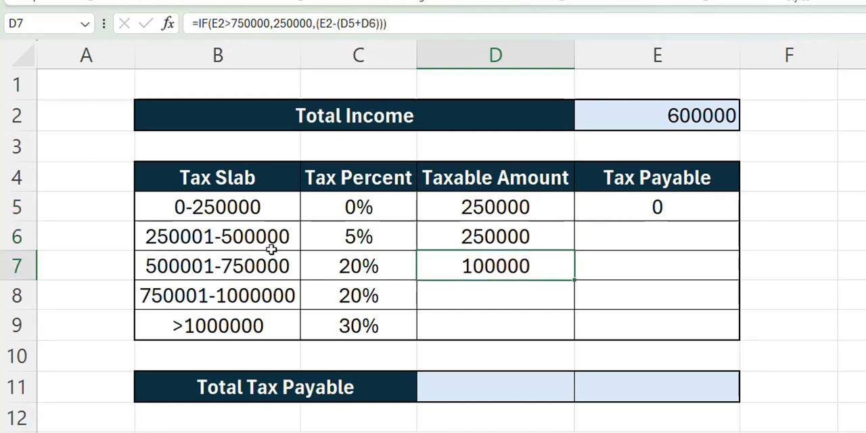
left_click(626, 122)
type("800000")
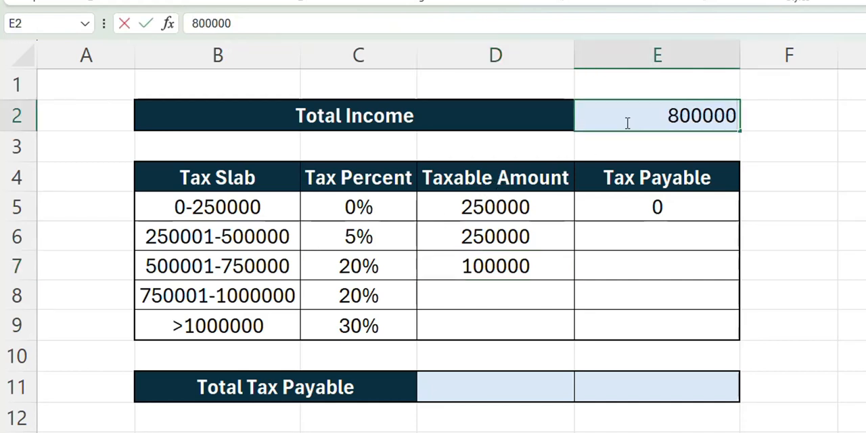
key("Return")
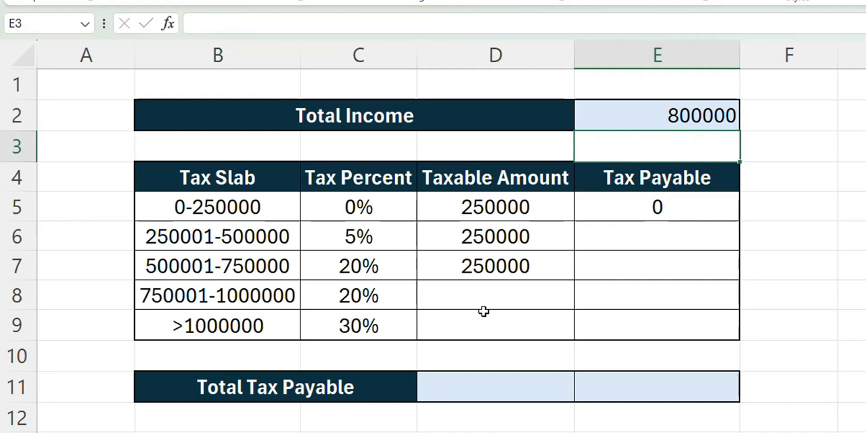
left_click(479, 266)
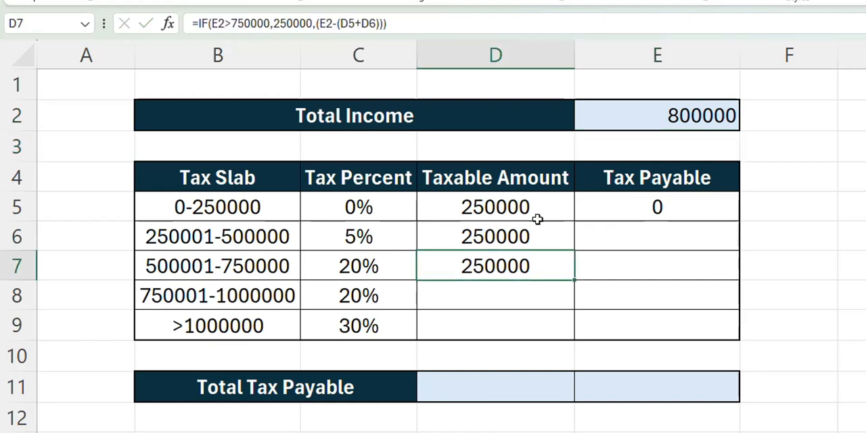
left_click(481, 308)
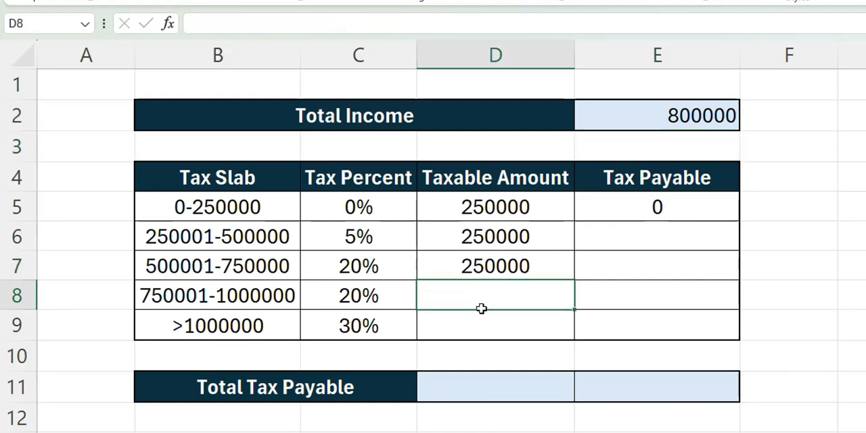
type("=if")
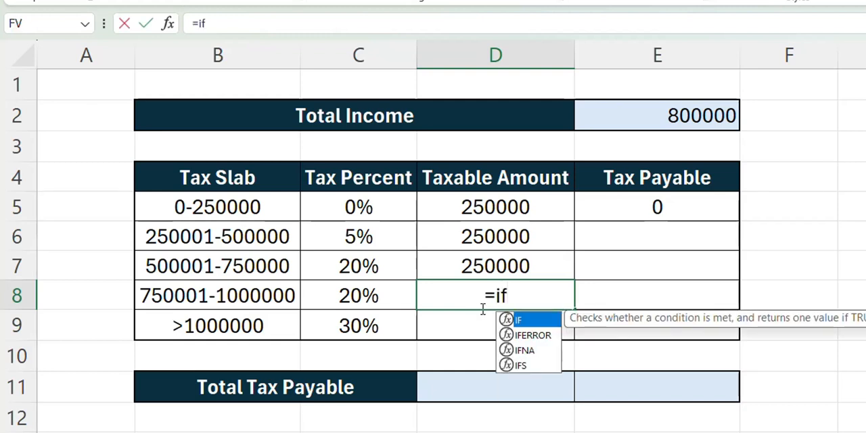
key("Tab")
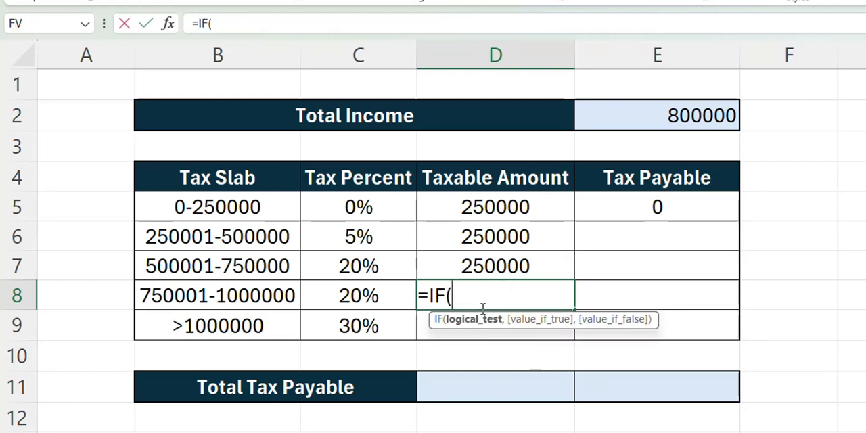
left_click(650, 118)
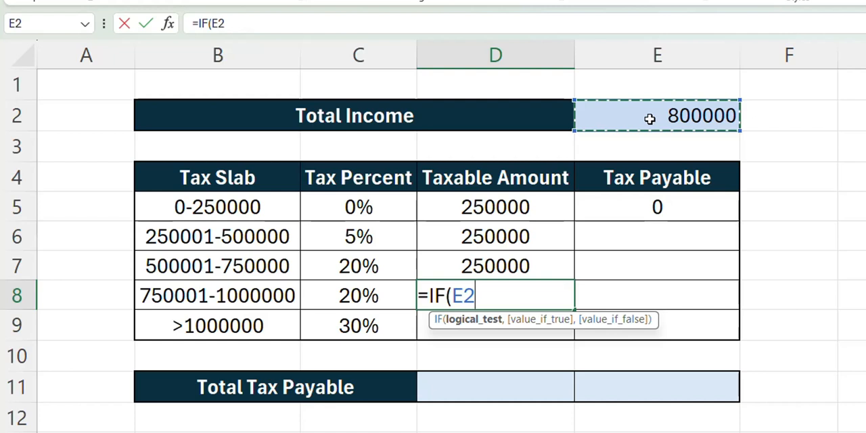
type(">10")
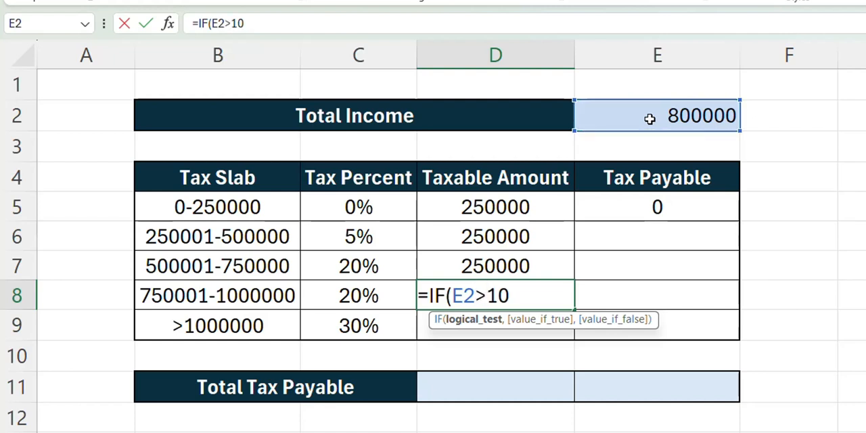
type("00000")
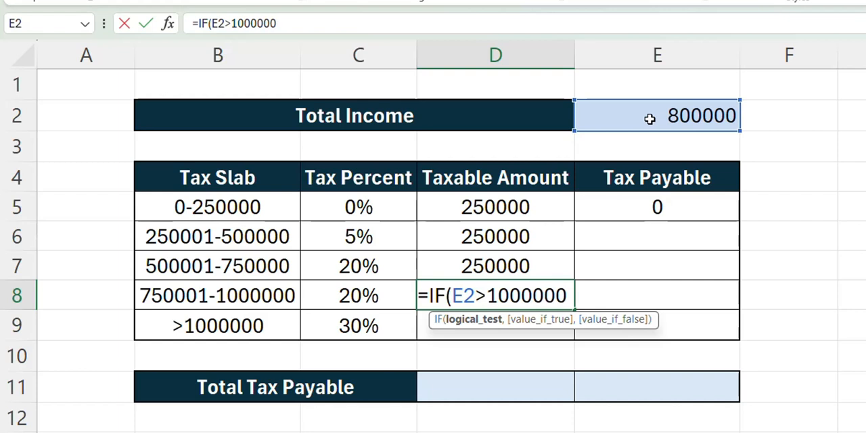
type(",")
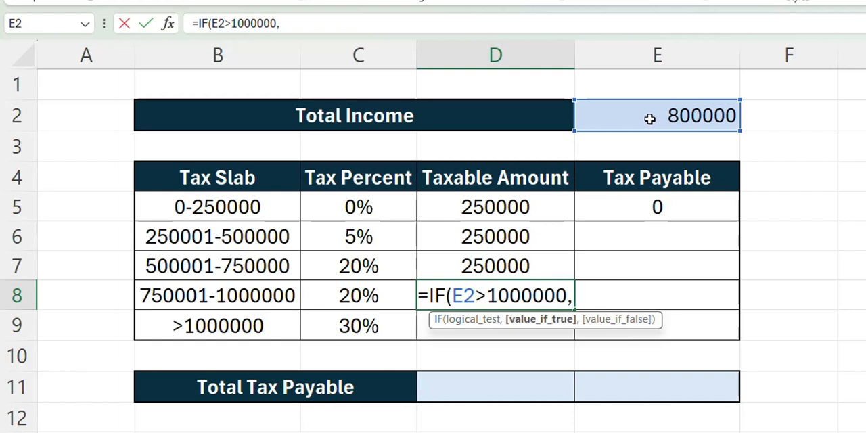
type("2")
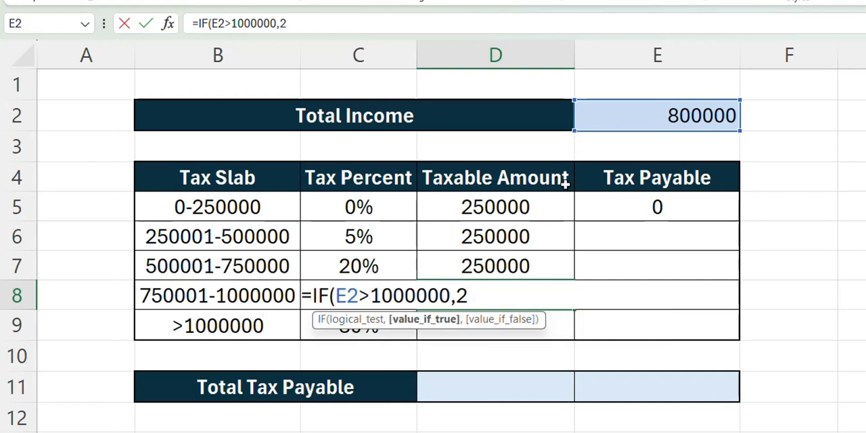
type("5,")
Step: Give the D8 formula 250000 as its value if true
key("BackSpace")
type("000")
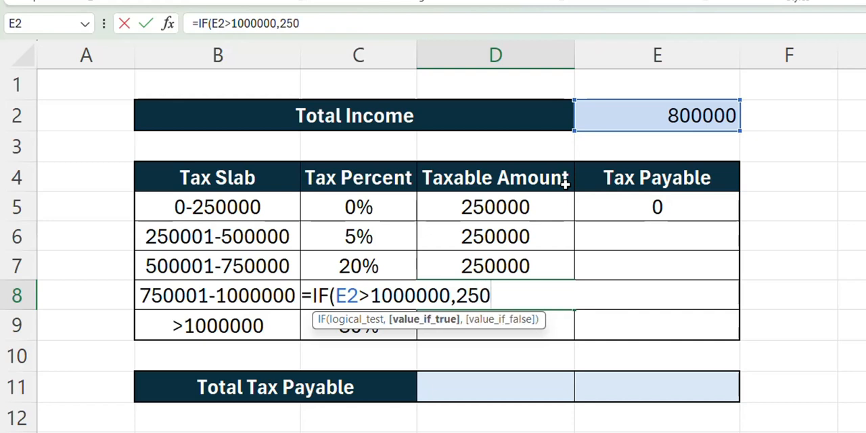
type("000,")
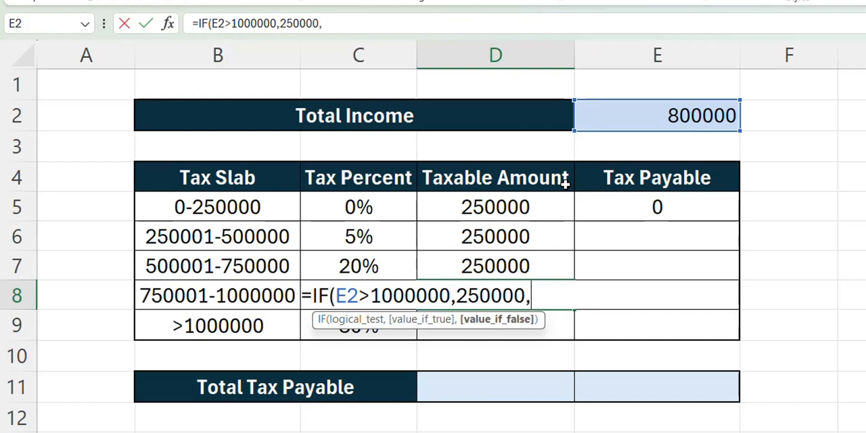
Step: Give the D8 formula E2-(D5+D6+D7) as its value if false and enter the finished formula
left_click(615, 119)
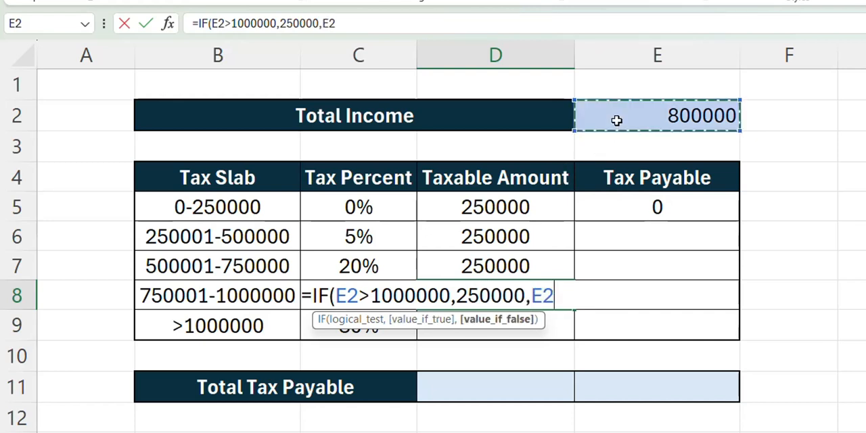
type("-")
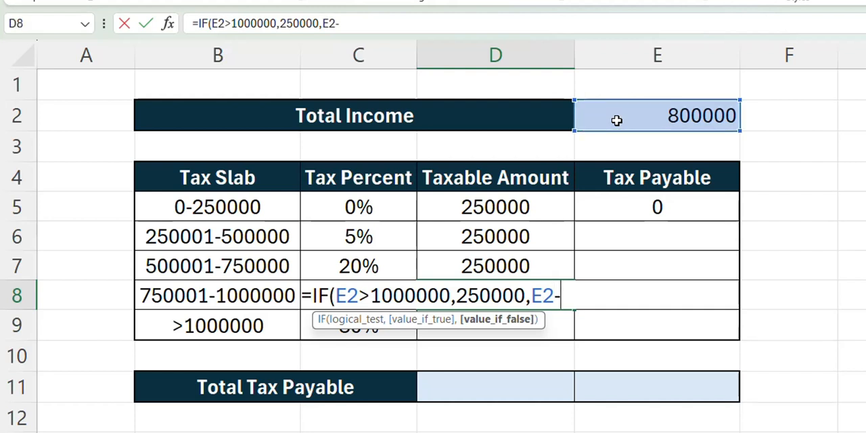
type("(")
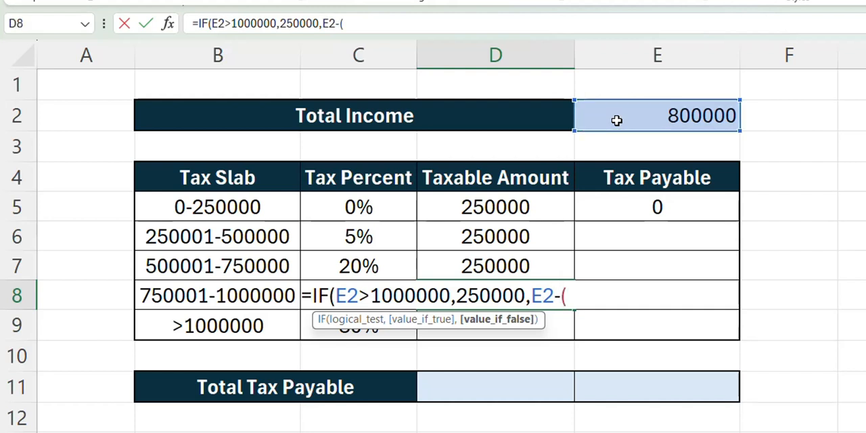
left_click(487, 200)
type("*")
key("BackSpace")
type("+")
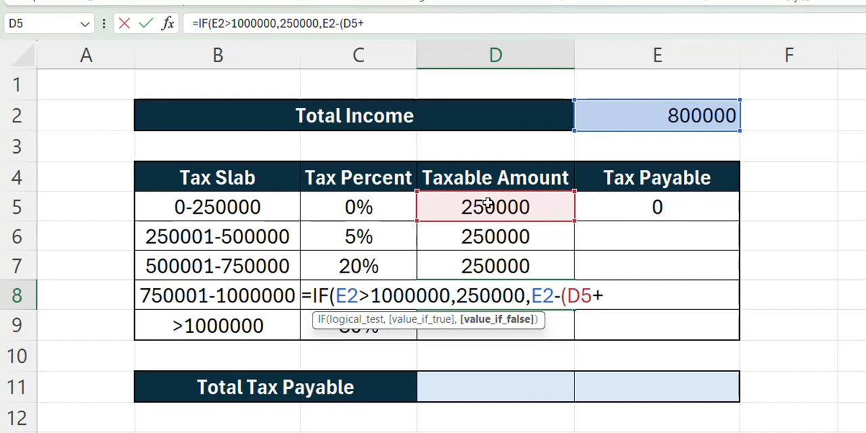
left_click(482, 238)
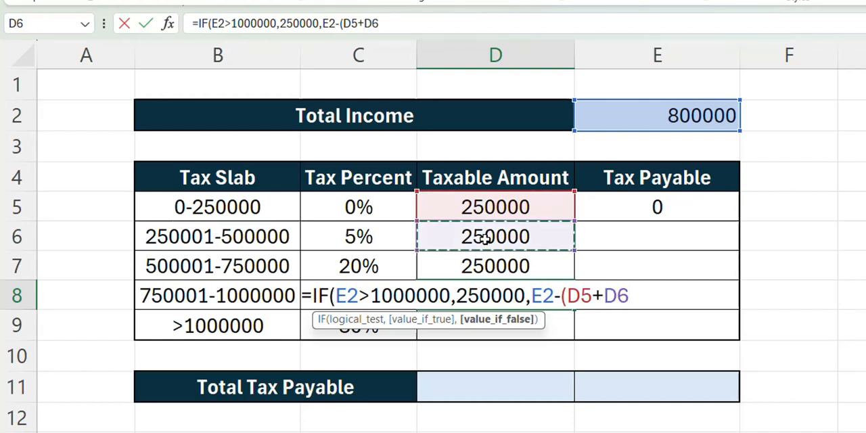
type("+")
left_click(494, 264)
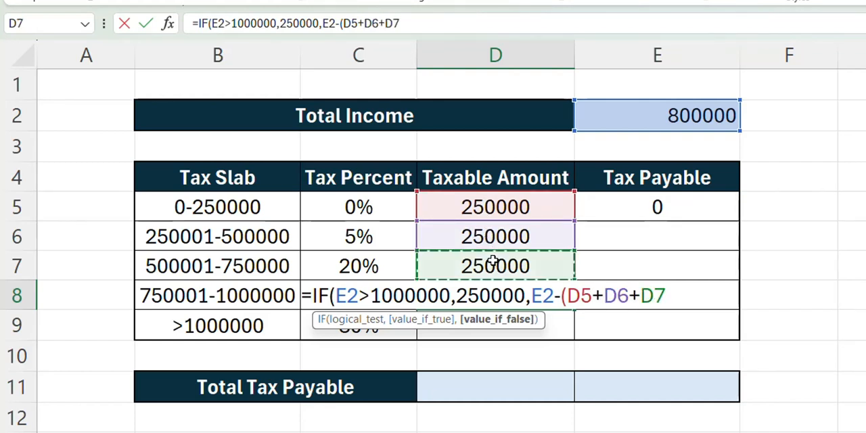
type(")")
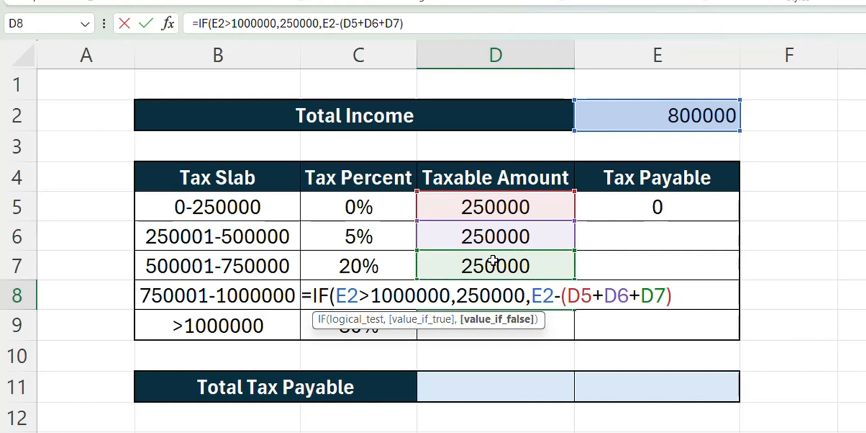
key("Return")
key("Return")
Step: Review the taxable amounts in D5:D8 and set the total income in E2 to 1100000 to test the D8 formula
left_click_drag(498, 207, 498, 266)
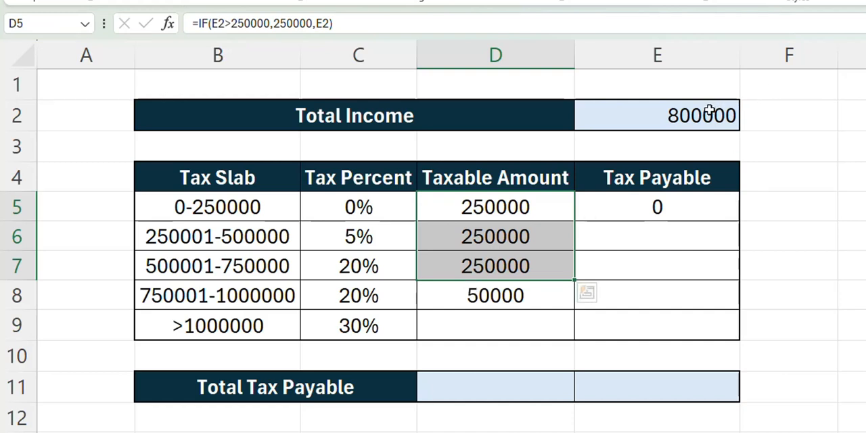
left_click(445, 294)
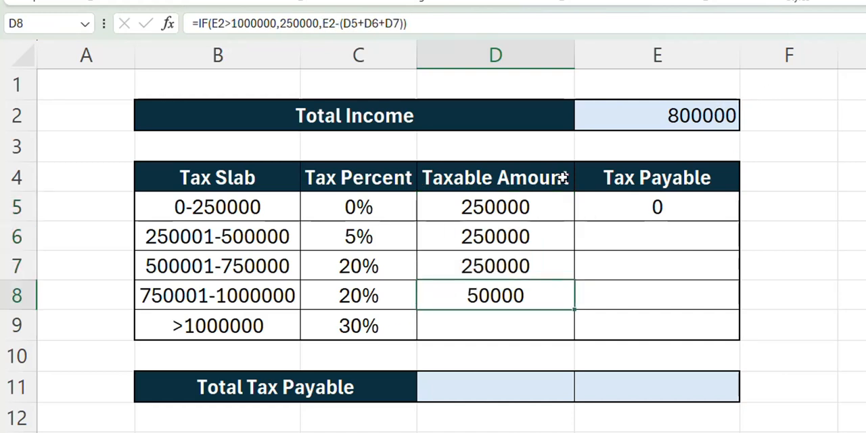
left_click(685, 116)
double_click(685, 115)
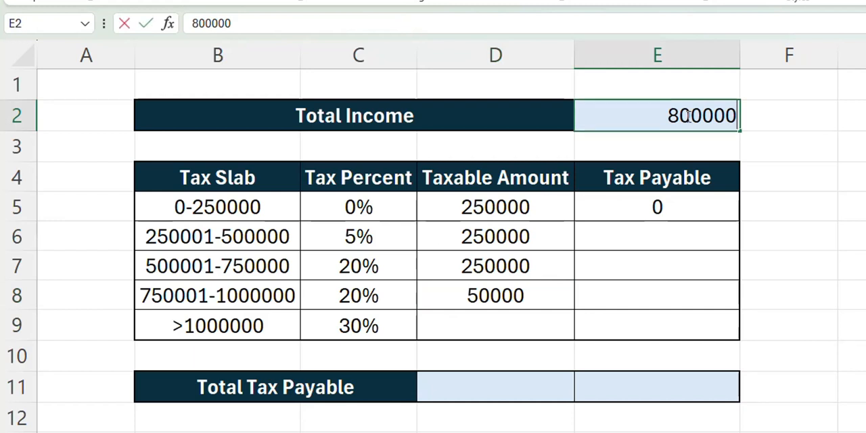
type("1100000")
key("Return")
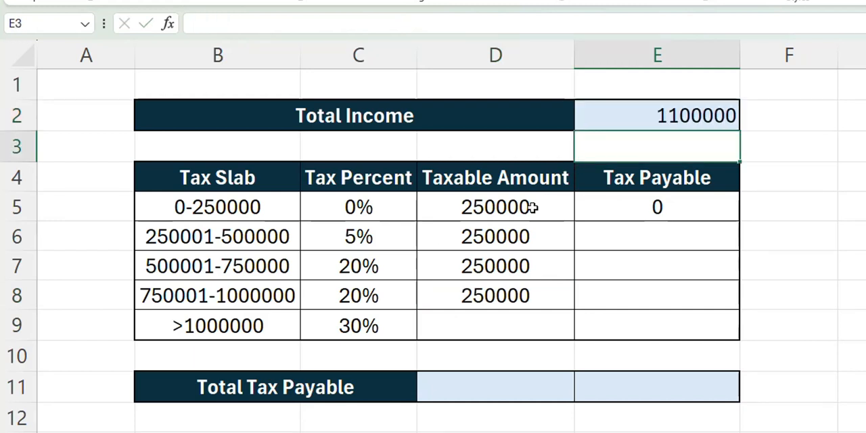
left_click(513, 292)
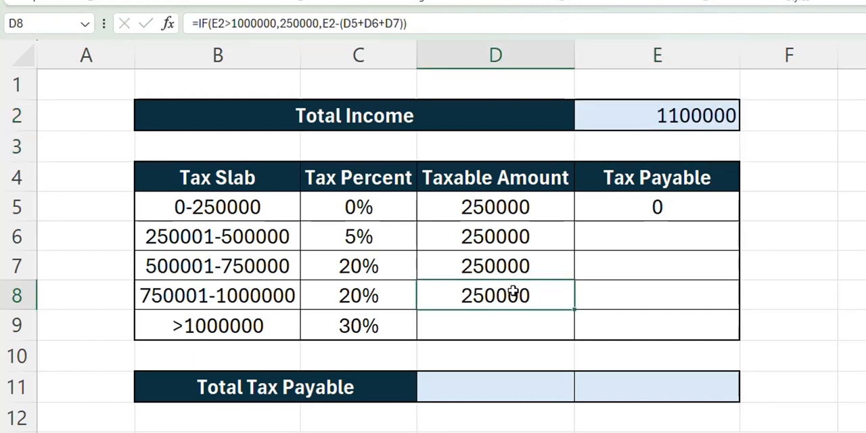
Step: Begin an IF formula in D9, the >1000000 slab's taxable amount, testing whether total income in E2 is greater than 1000000
left_click(508, 329)
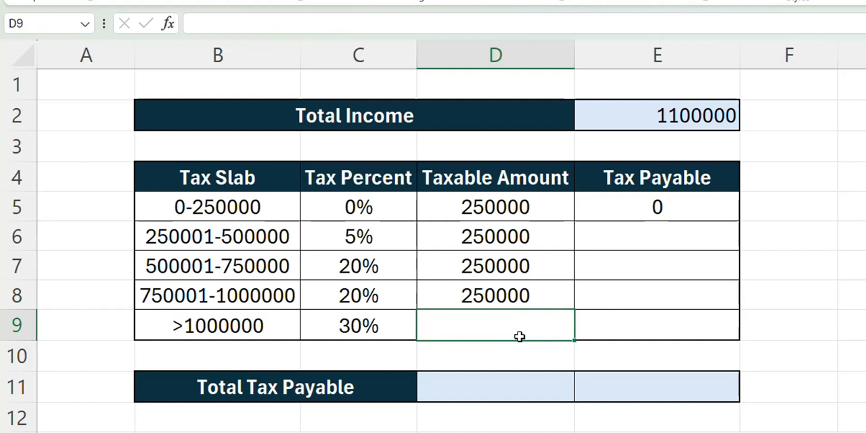
type("=if")
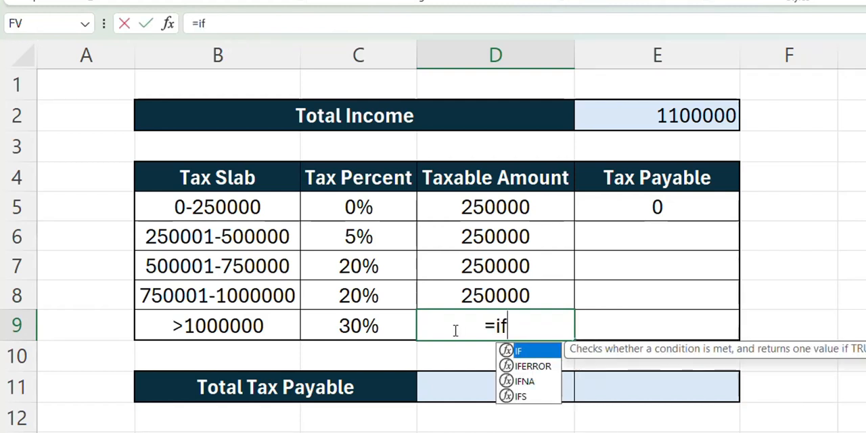
key("Tab")
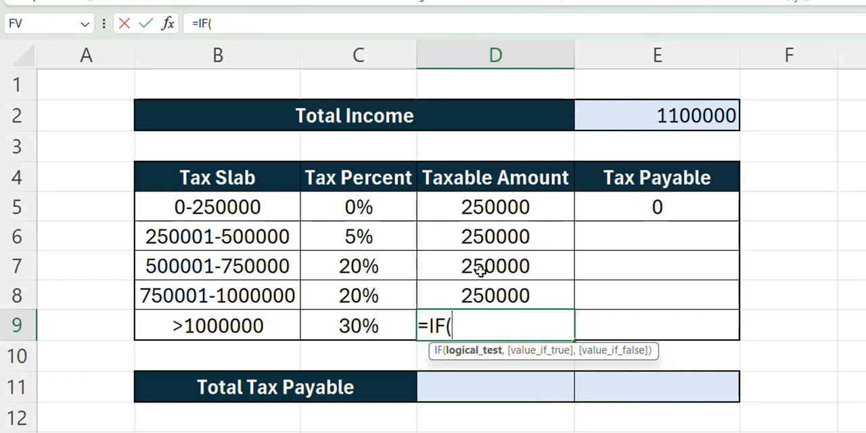
left_click(605, 123)
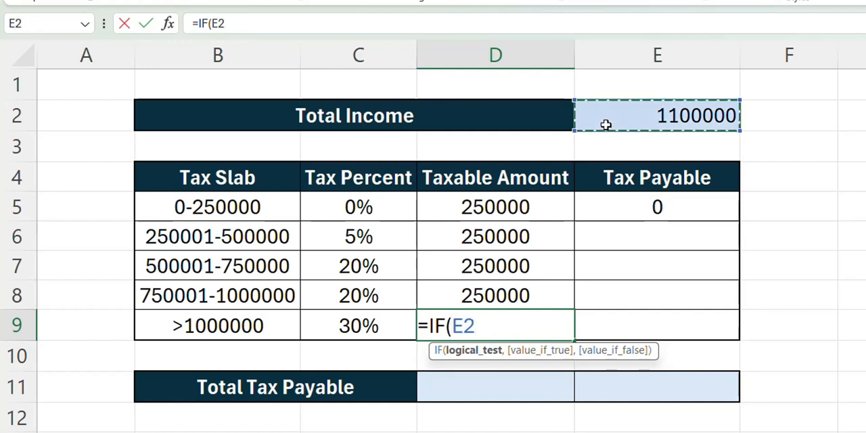
type(">1000")
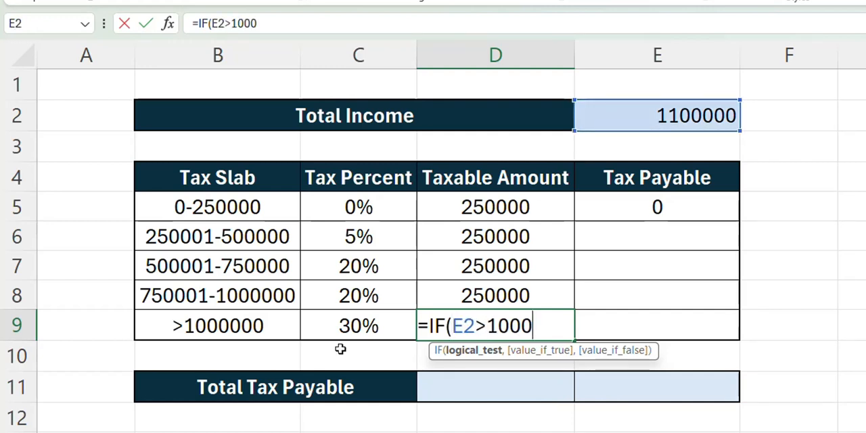
type("000,")
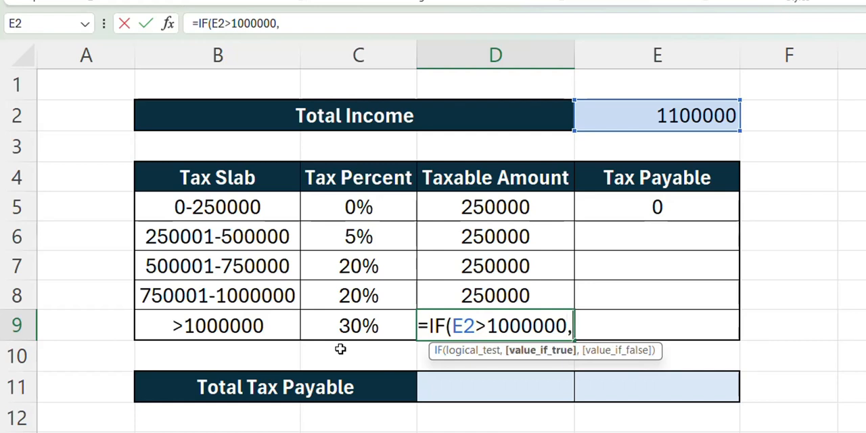
type("(")
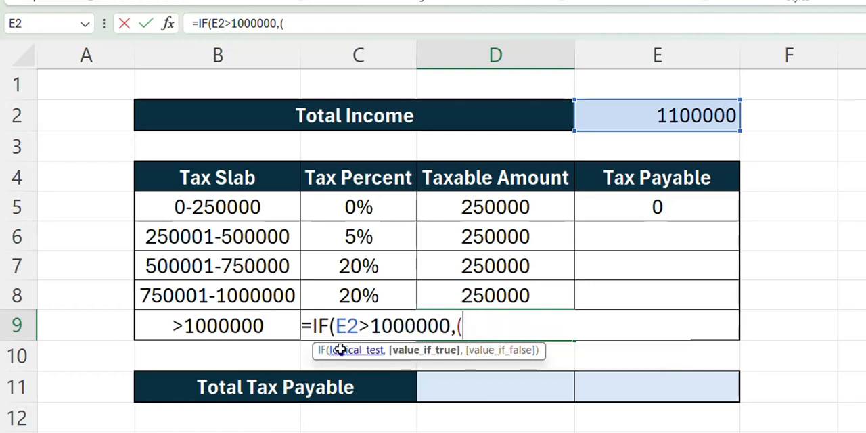
Step: Give the D9 formula (E2-1000000) as its value if true
left_click(593, 116)
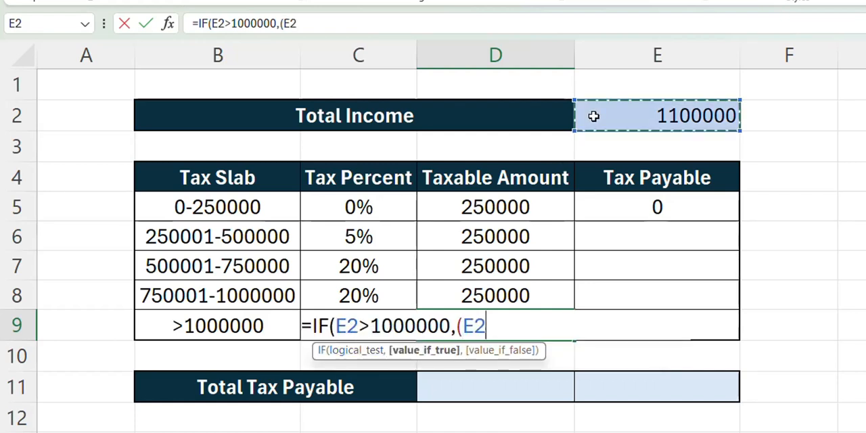
type("-1000000")
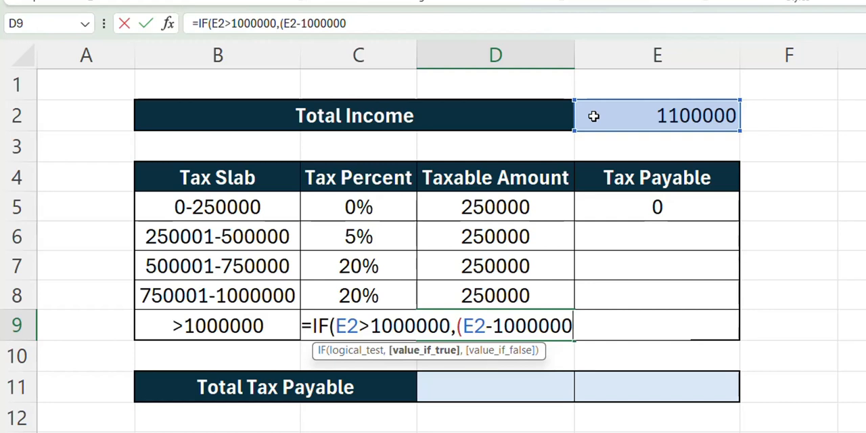
type("),")
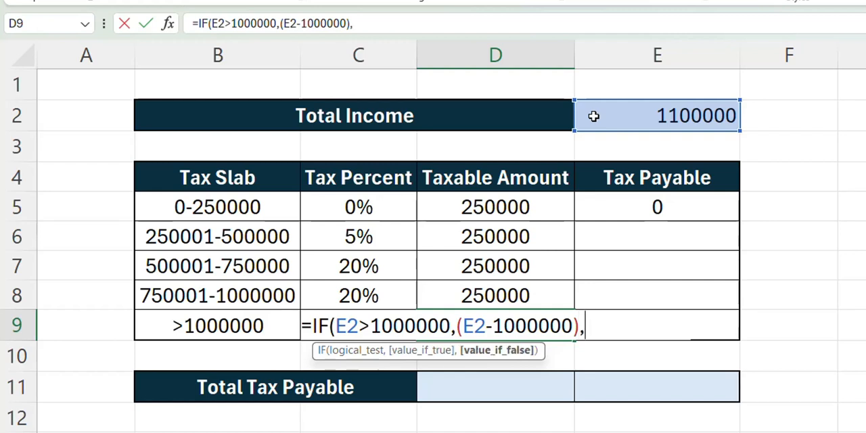
type("0")
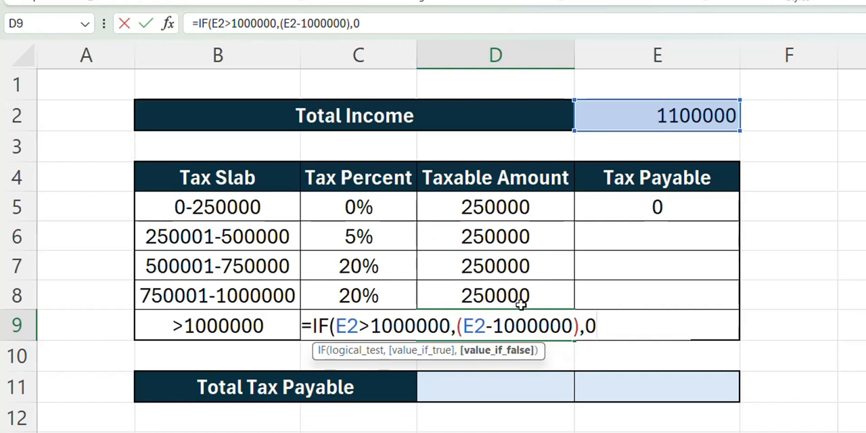
type(")")
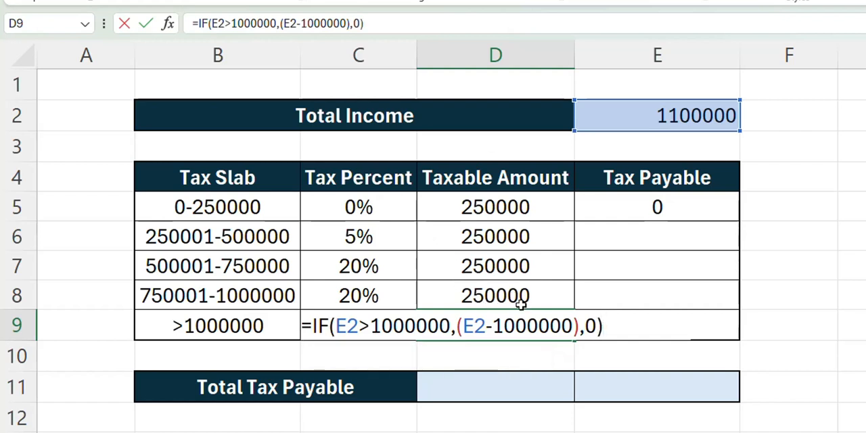
Step: Give the D9 formula 0 as its value if false, enter the finished formula and check the cell
key("Return")
left_click(518, 318)
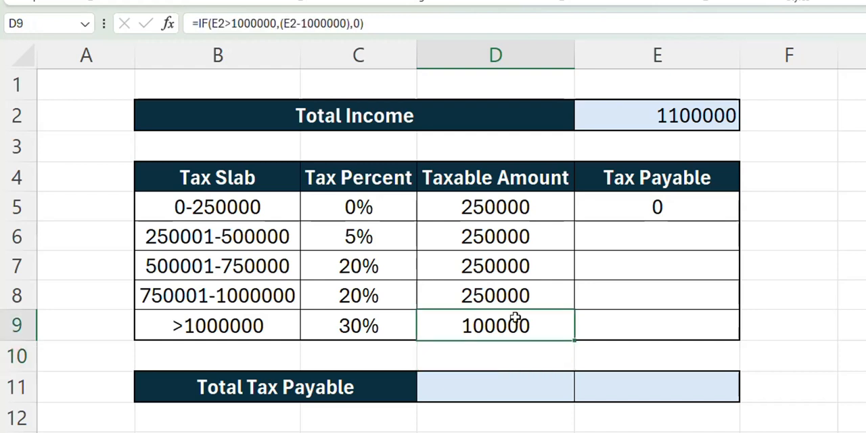
Step: Set the total income in E2 to 1500000 and check the >1000000 slab's taxable amount in D9
left_click(673, 113)
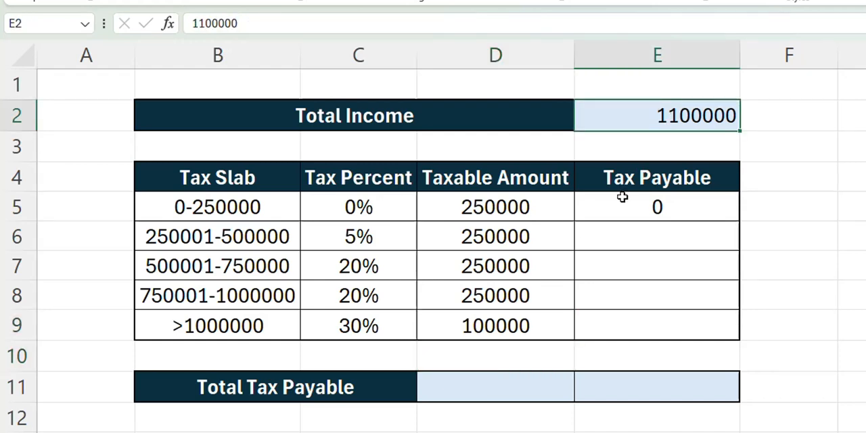
type("1")
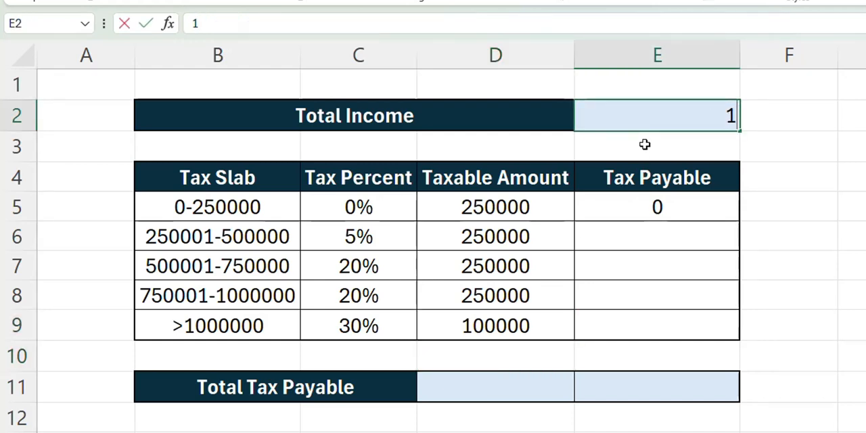
type("500000")
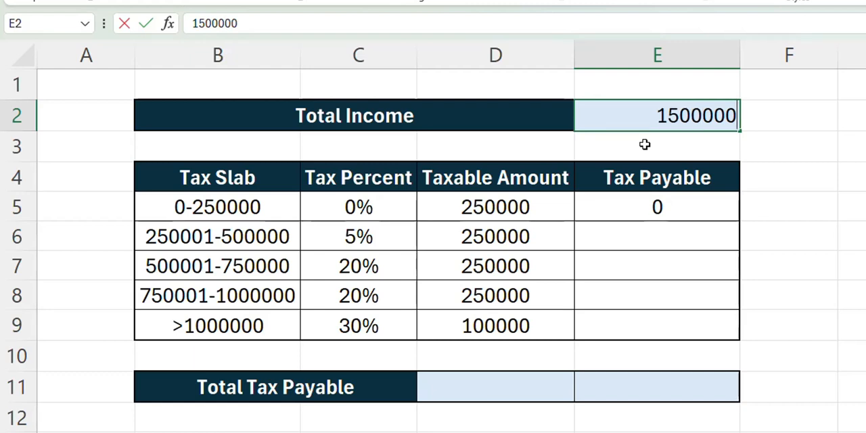
key("Return")
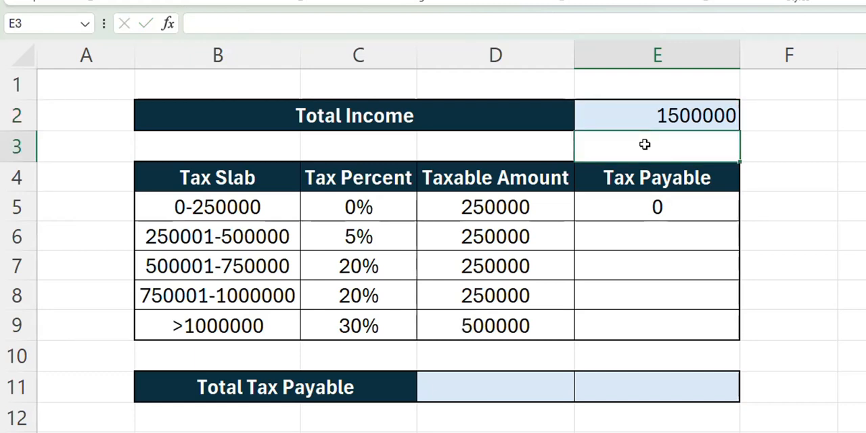
left_click(469, 317)
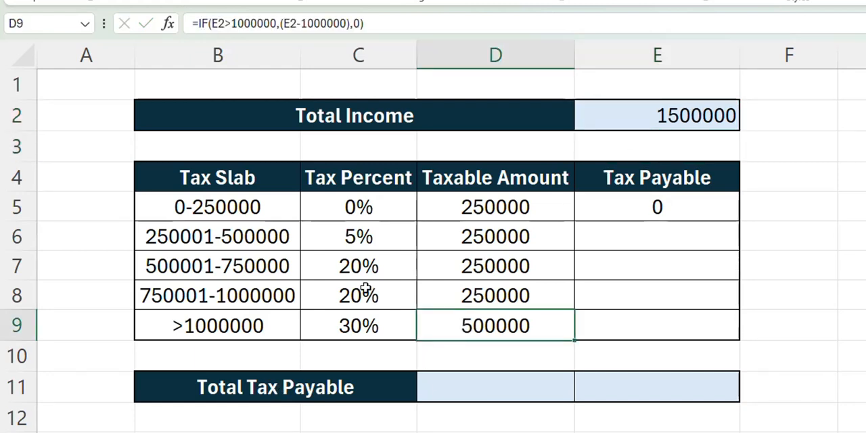
Step: Review the taxable amounts in D5:D9, comparing the first four slabs with the >1000000 slab
left_click_drag(469, 207, 458, 318)
left_click(462, 208)
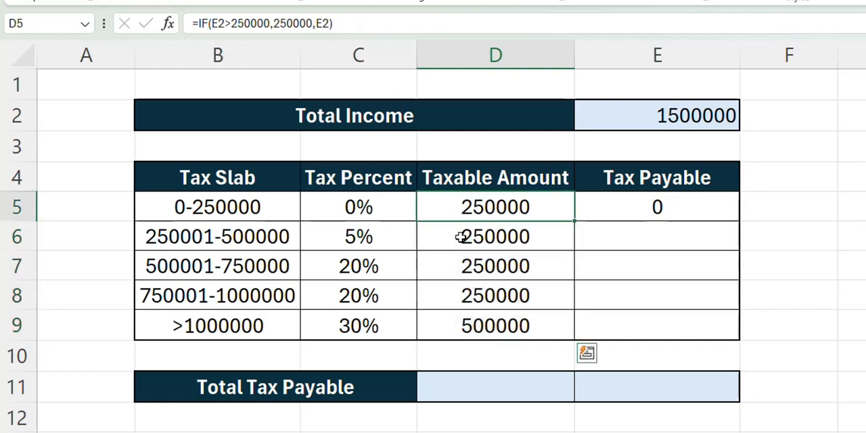
left_click_drag(460, 236, 452, 282)
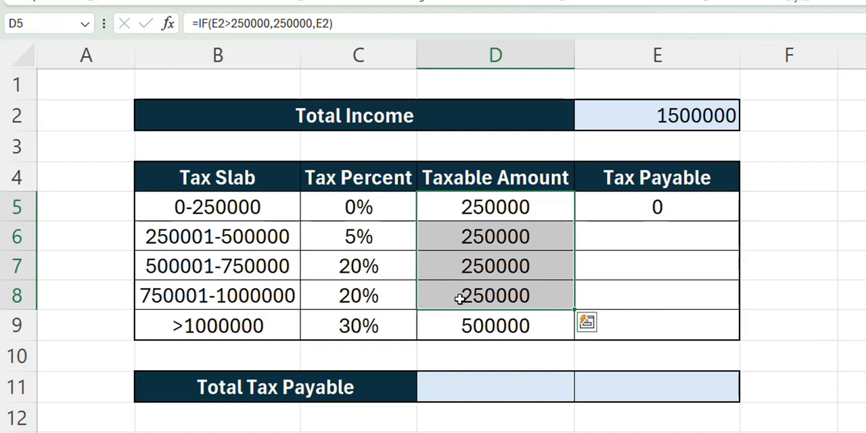
left_click(453, 328)
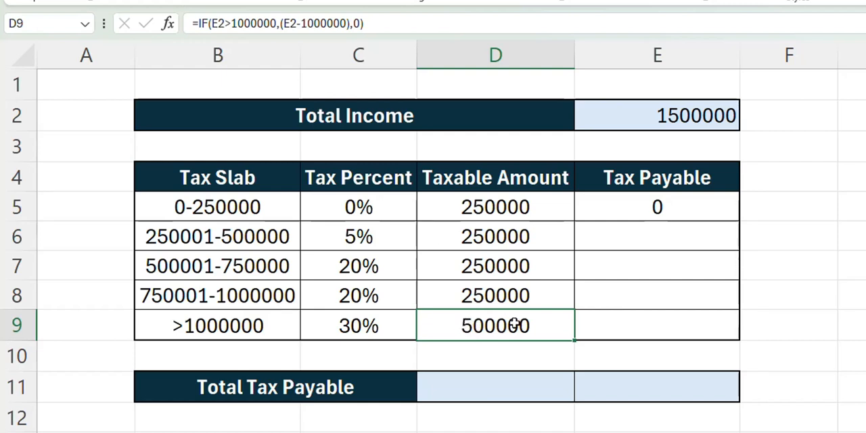
left_click(558, 211)
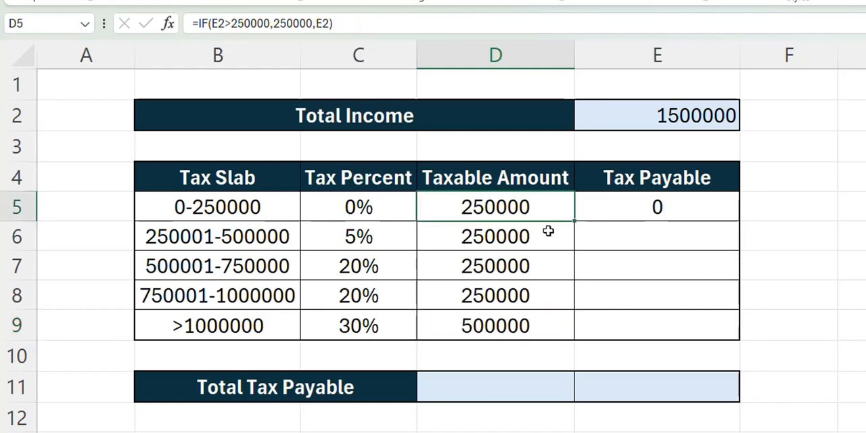
left_click(521, 311, "shift")
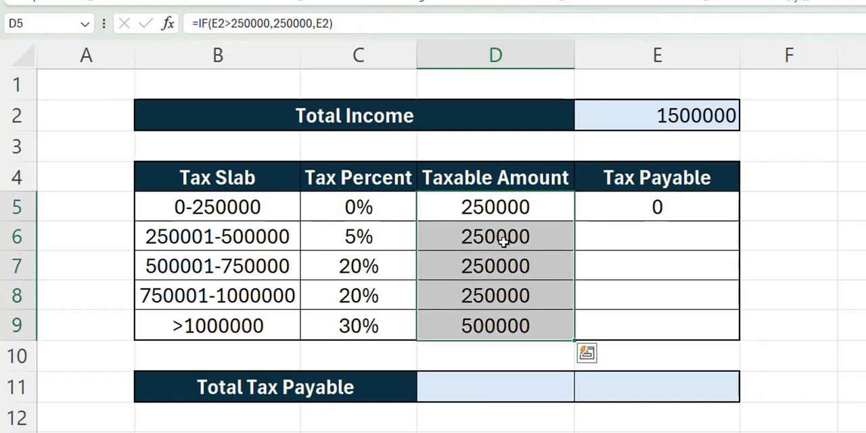
Step: Fill the tax payable formula from E5 down through E9 and check the copied cells
left_click(629, 211)
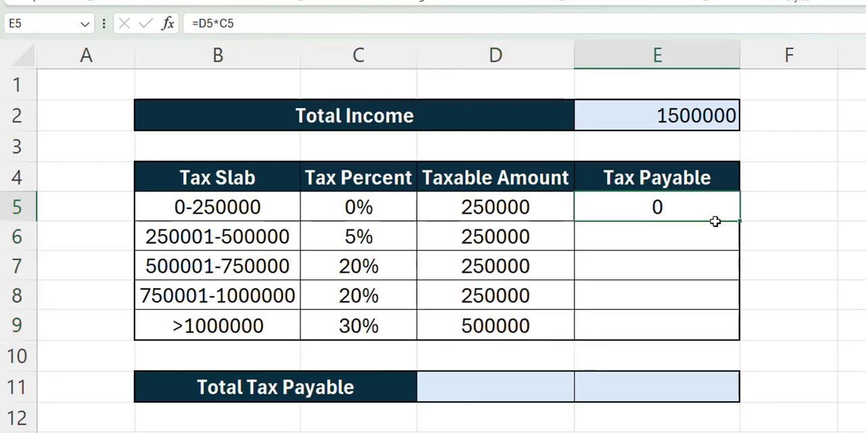
left_click_drag(715, 221, 690, 311)
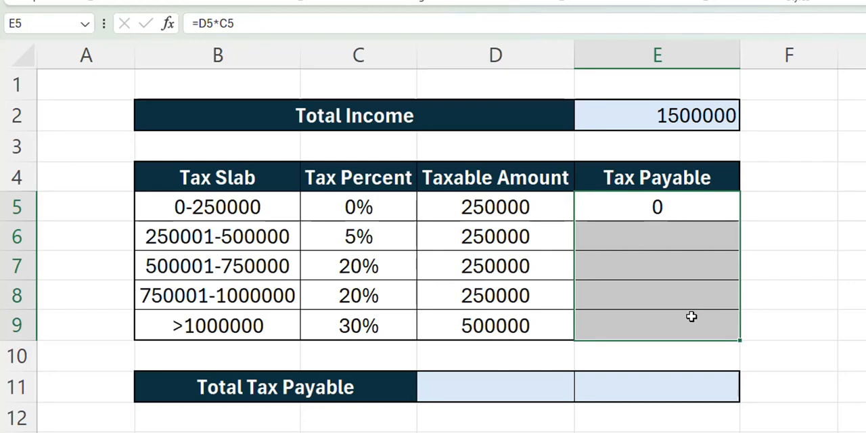
left_click(678, 236)
Step: Enter =SUM(D5:D9) in D11 of the Total Tax Payable row to total the taxable amounts
left_click(480, 379)
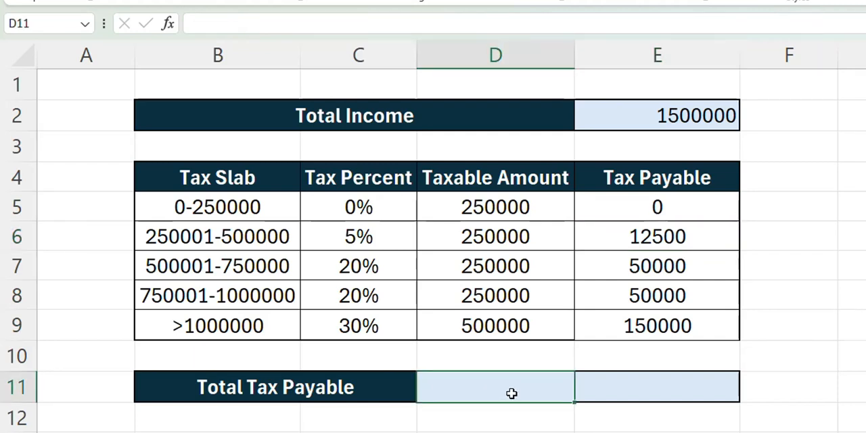
type("=sum")
key("Tab")
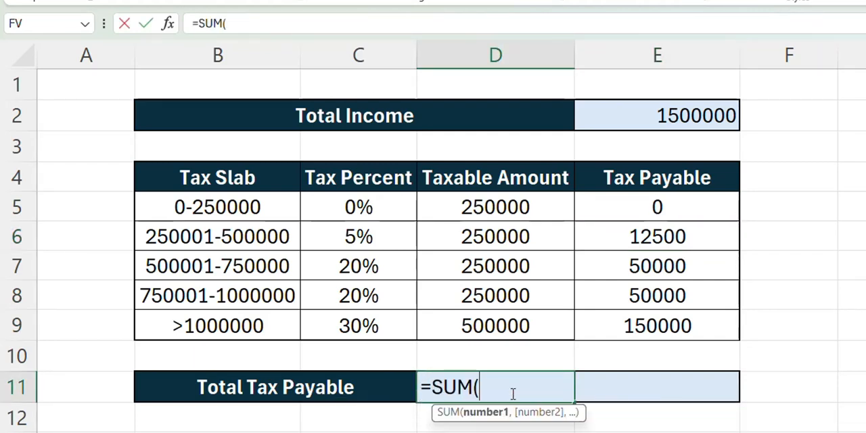
left_click_drag(522, 207, 523, 323)
type(")")
key("Return")
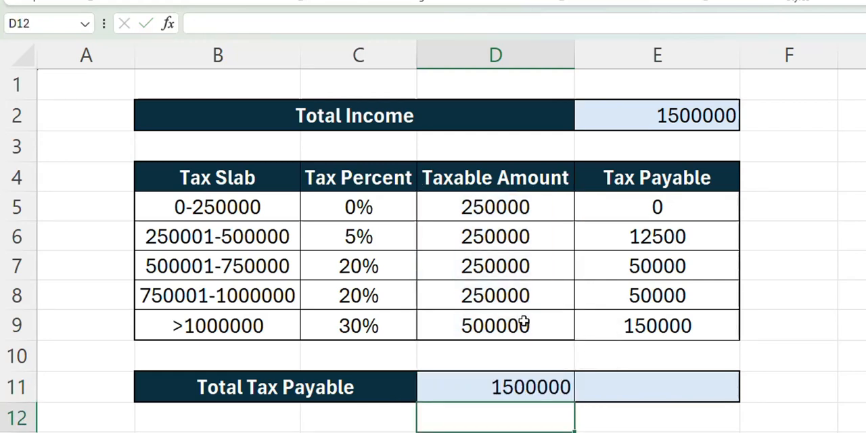
Step: Copy the SUM formula from D11 across to E11 to total the tax payable, and check it
key("Up")
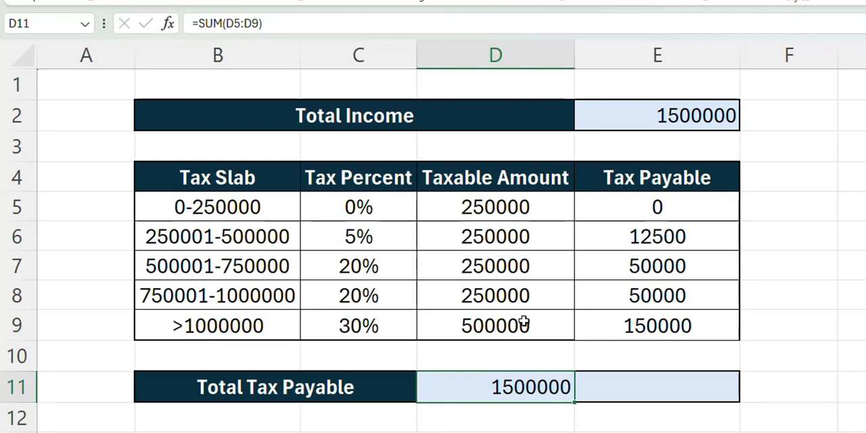
left_click_drag(575, 402, 690, 395)
left_click(654, 391)
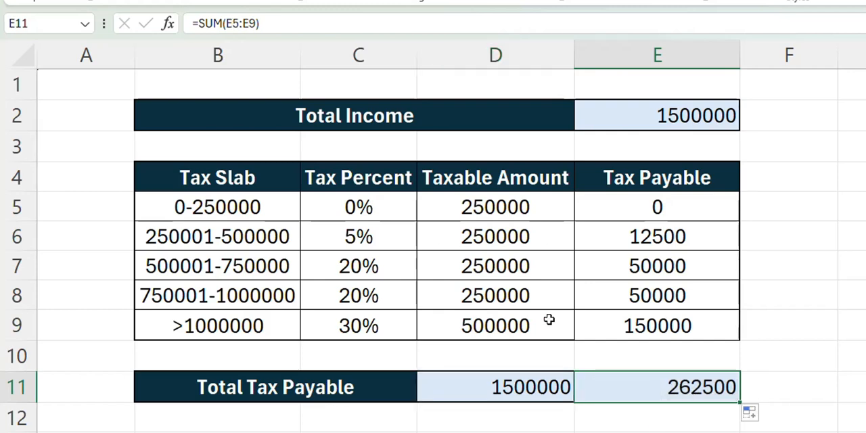
Step: Format the taxable amounts and tax payable in D5:E9 as Currency with the ₹ symbol and 2 decimal places
left_click_drag(477, 212, 621, 321)
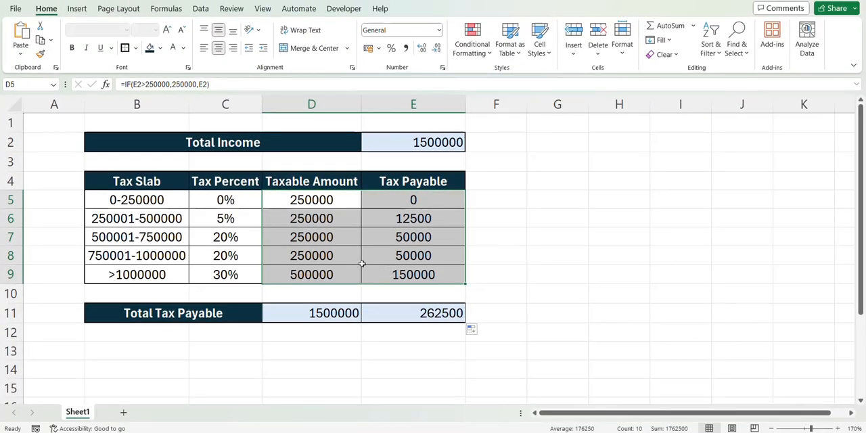
key("ctrl+1")
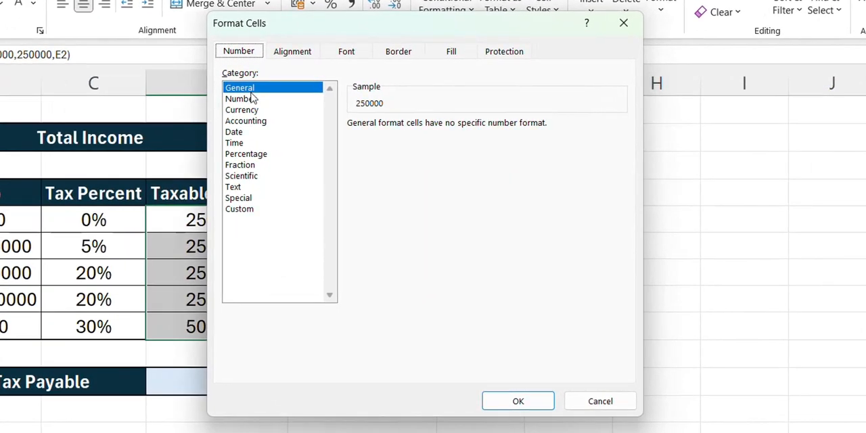
left_click(250, 111)
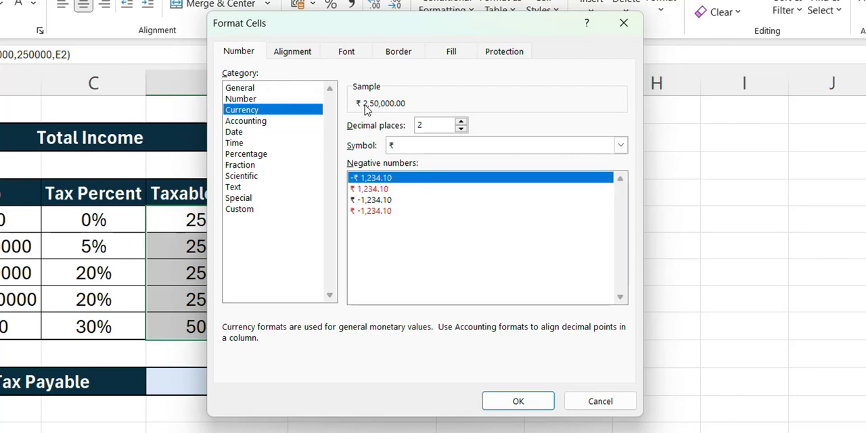
left_click(518, 401)
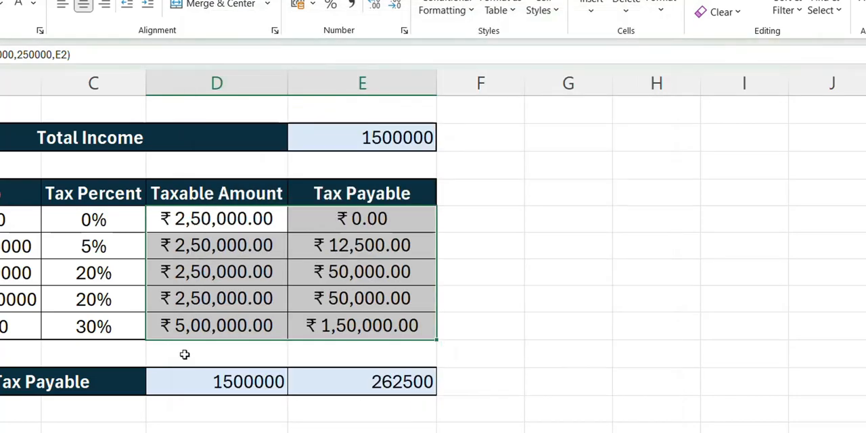
Step: Format the total income in E2 as Currency with the ₹ symbol and 2 decimal places
left_click(346, 130)
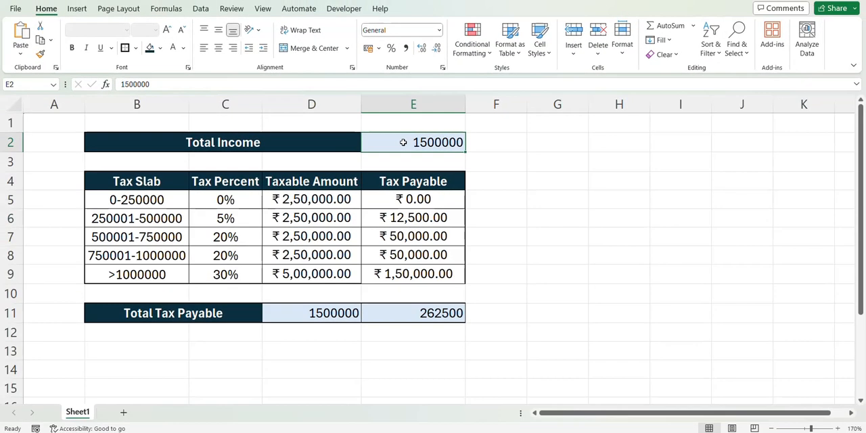
key("ctrl+1")
left_click(339, 123)
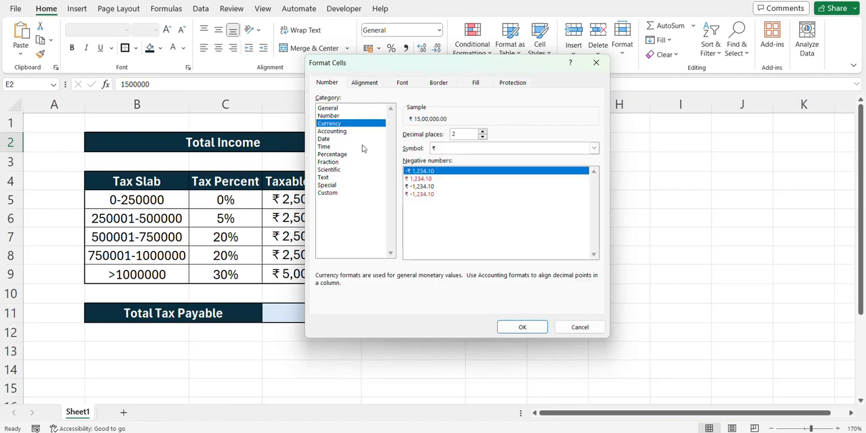
left_click(522, 327)
Step: Format the totals in D11:E11 as Currency with the ₹ symbol and 2 decimal places
left_click_drag(320, 317, 411, 309)
key("ctrl+1")
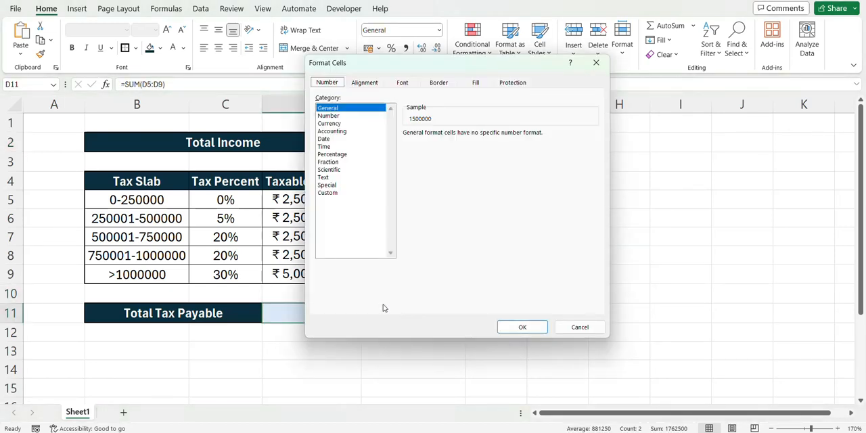
left_click(338, 123)
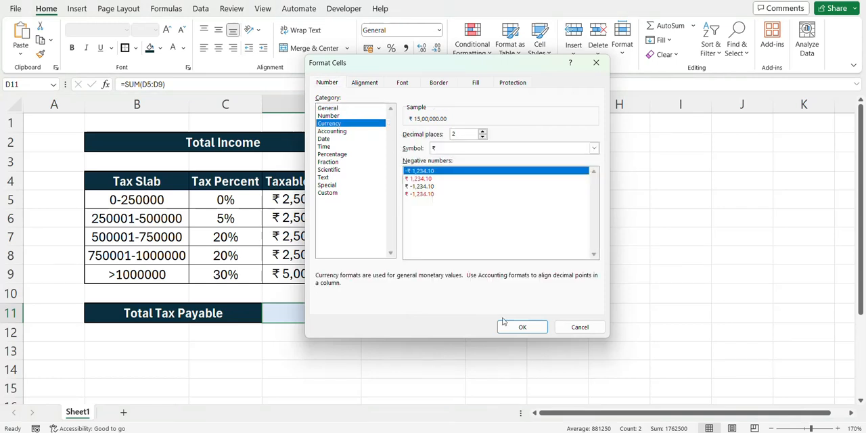
left_click(522, 327)
Step: Set the total income in E2 to 1896000 and check the recalculated slab amounts in D5:E9 and totals in D11:E11
left_click(381, 144)
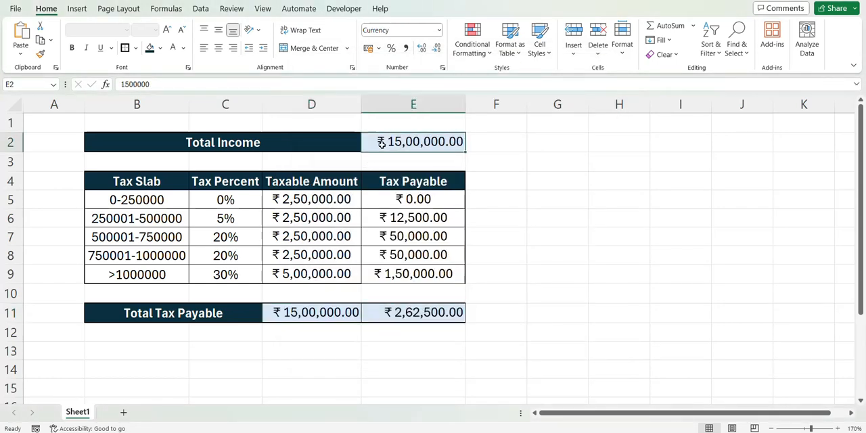
type("18")
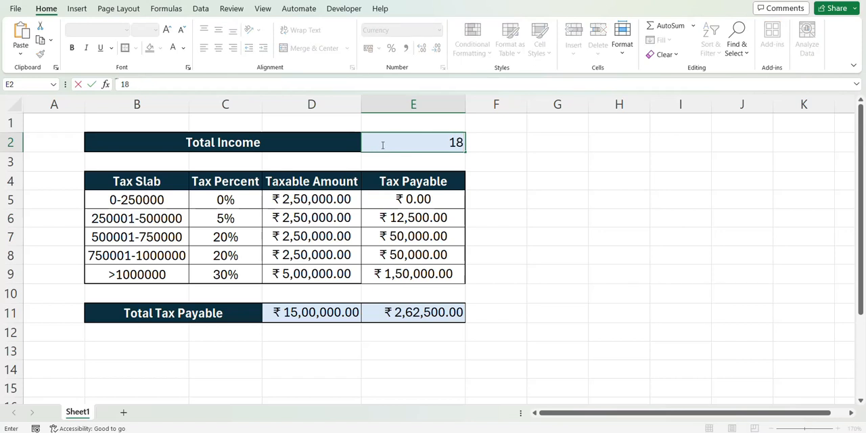
type("96000")
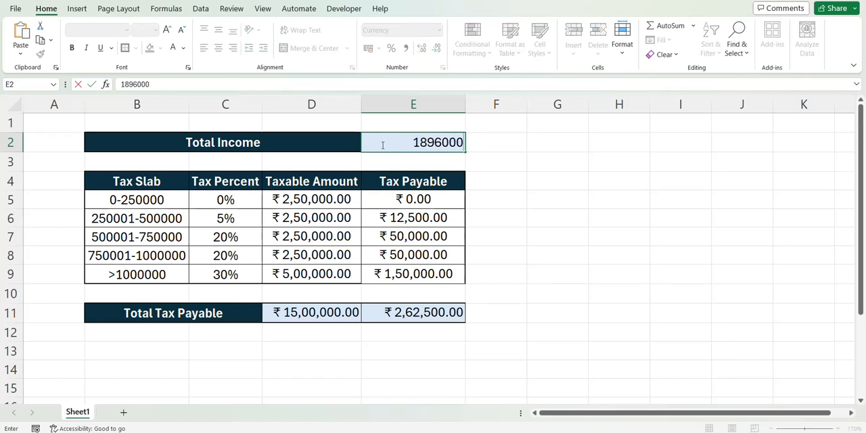
key("Return")
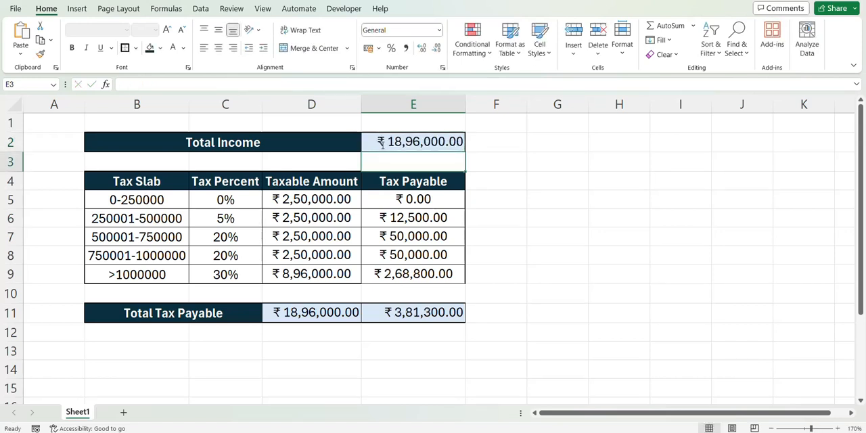
left_click_drag(330, 198, 394, 274)
left_click_drag(350, 308, 395, 317)
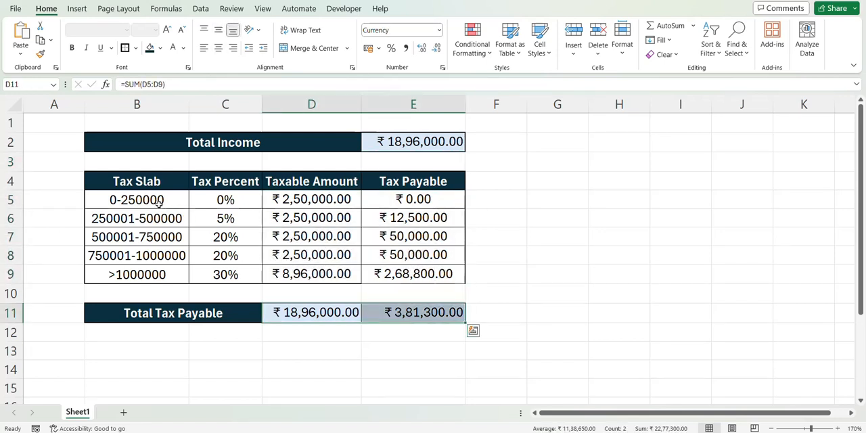
Step: Review the slabs and percentages in B5:C9, the value-if-true argument of the D5 formula, and the total income in E2
left_click_drag(157, 201, 207, 273)
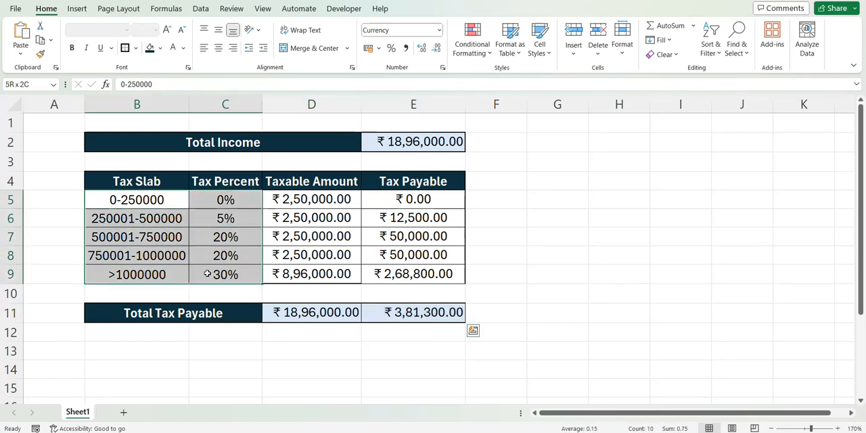
left_click(291, 200)
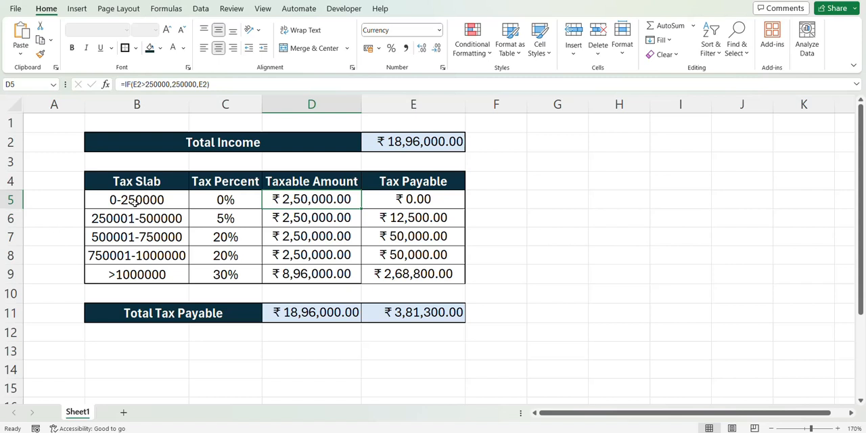
left_click(173, 83)
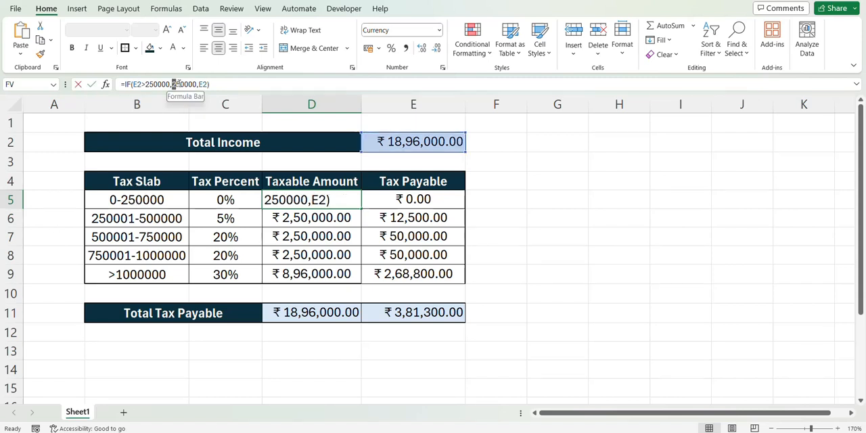
left_click_drag(173, 84, 197, 84)
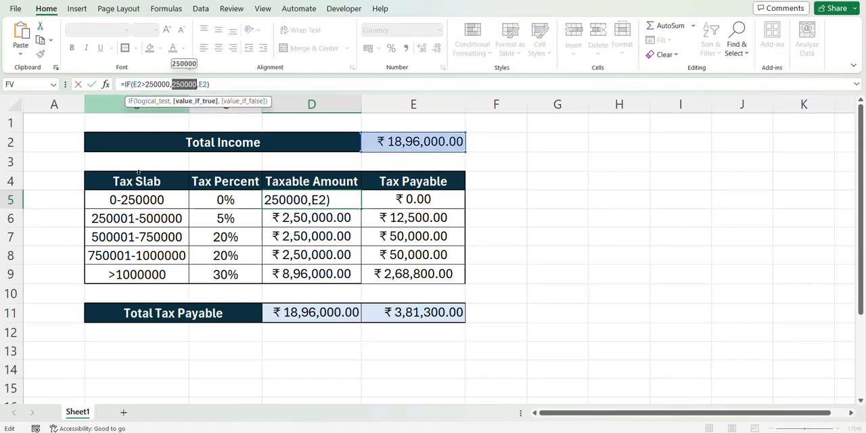
key("Escape")
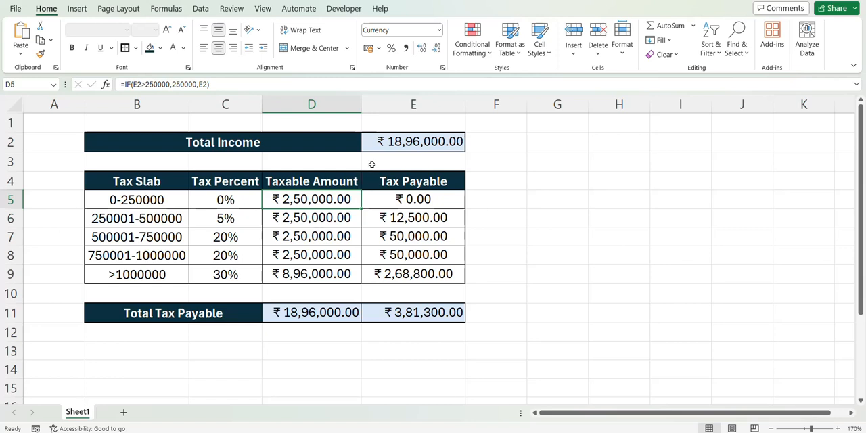
left_click(387, 148)
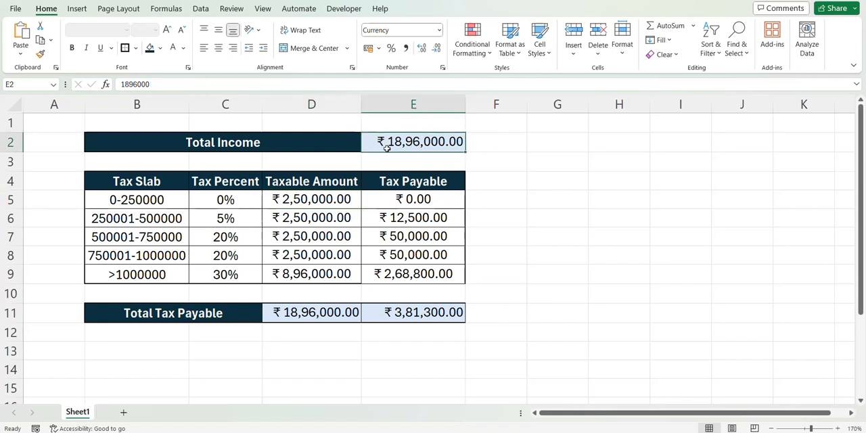